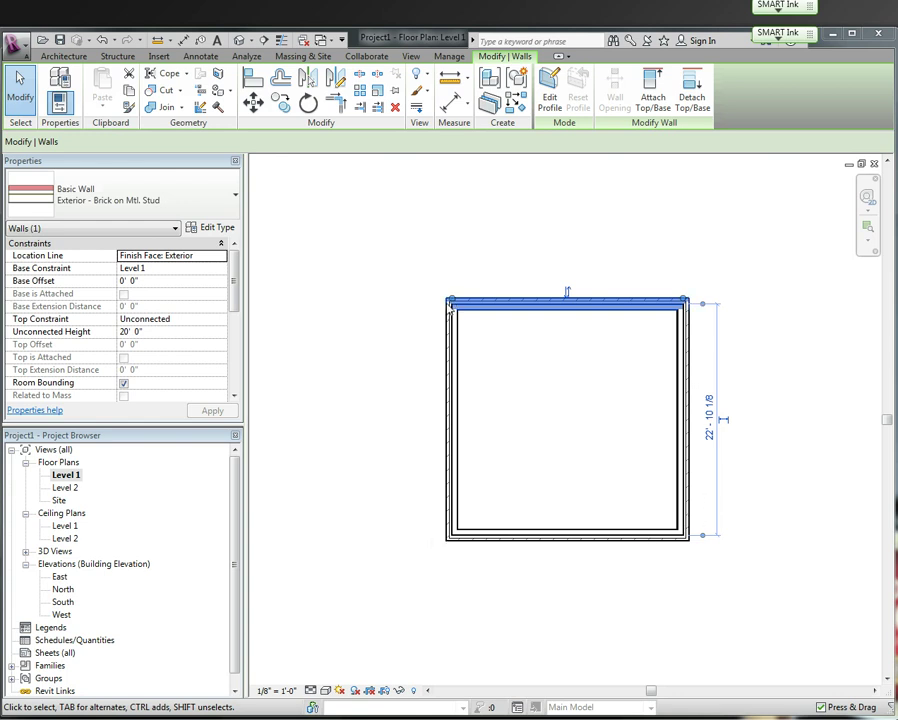
Flip the first room's top wall orientation, flip it back, and clear the selection.
left_click(567, 293)
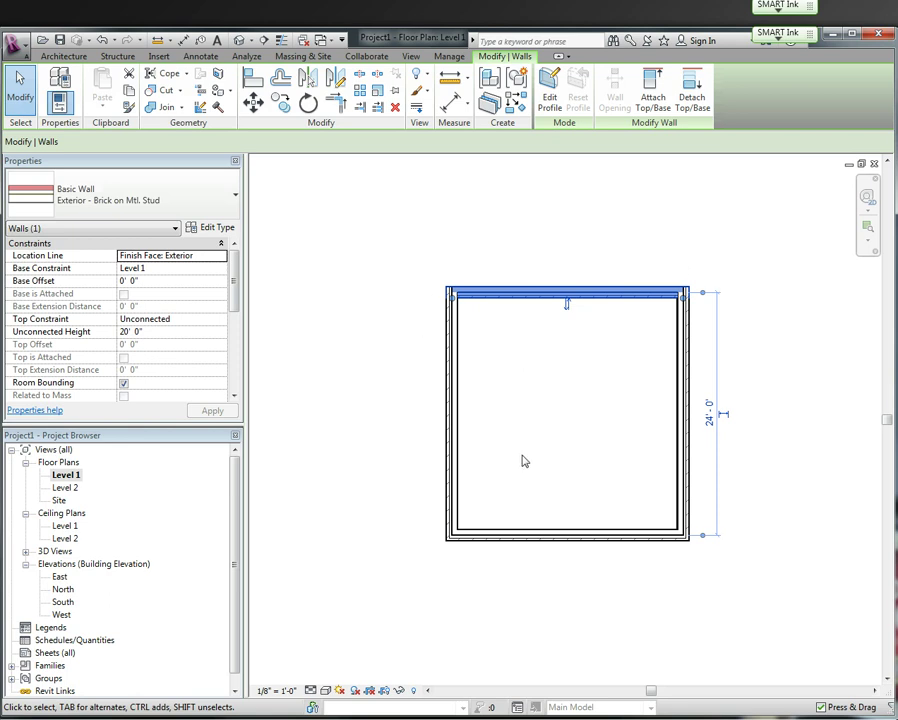
left_click(562, 428)
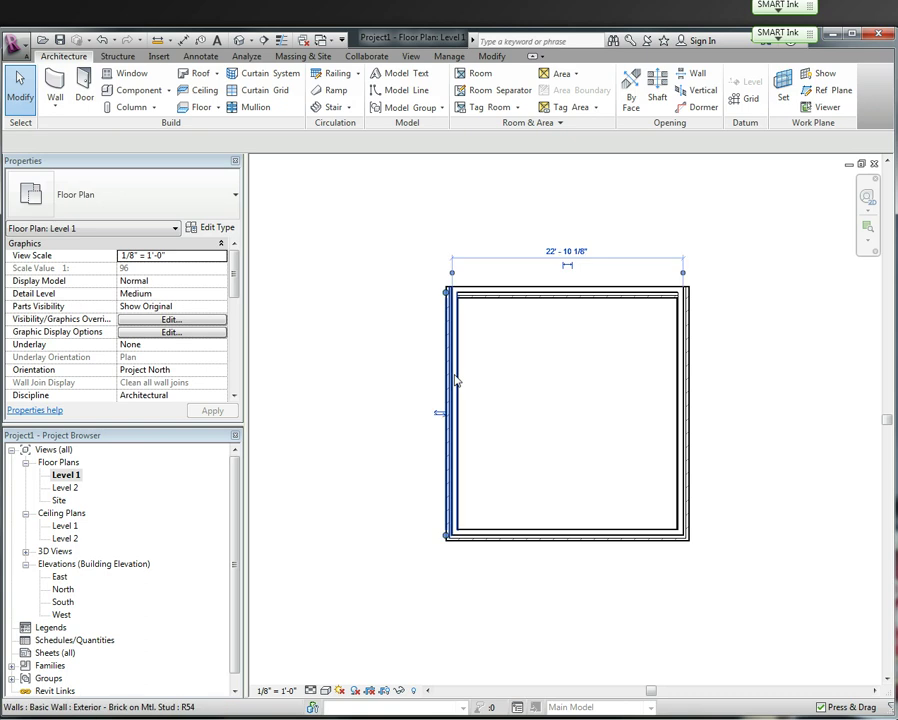
left_click(452, 385)
left_click(562, 296)
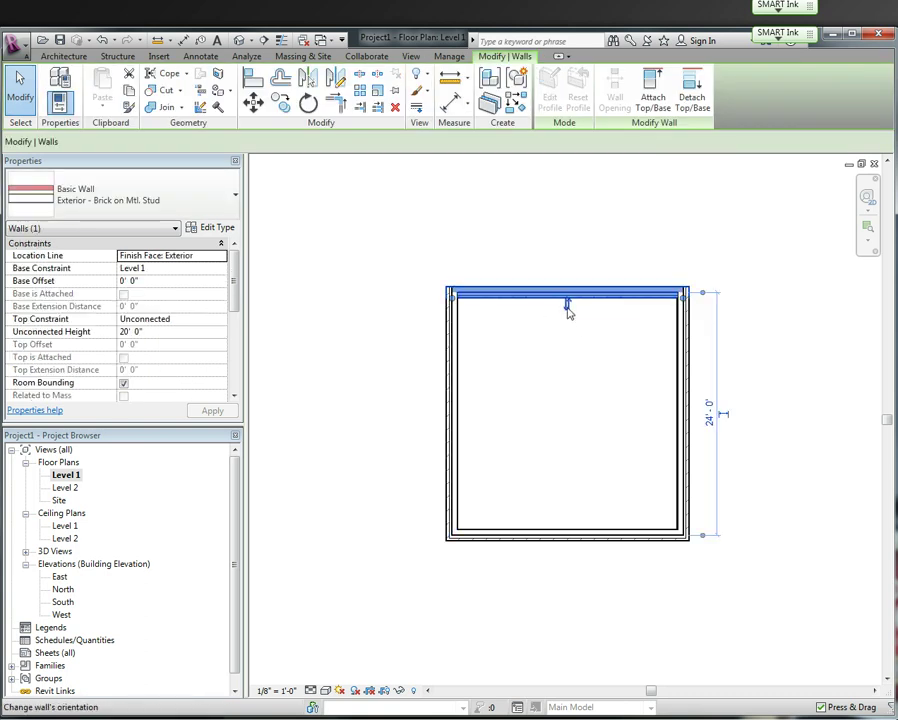
left_click(567, 304)
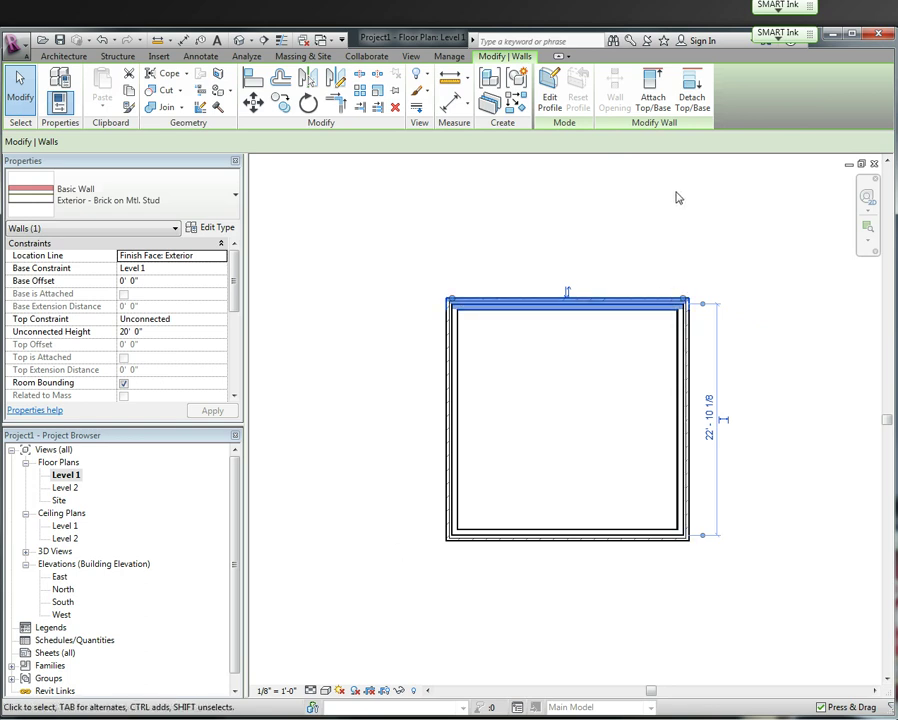
left_click(463, 234)
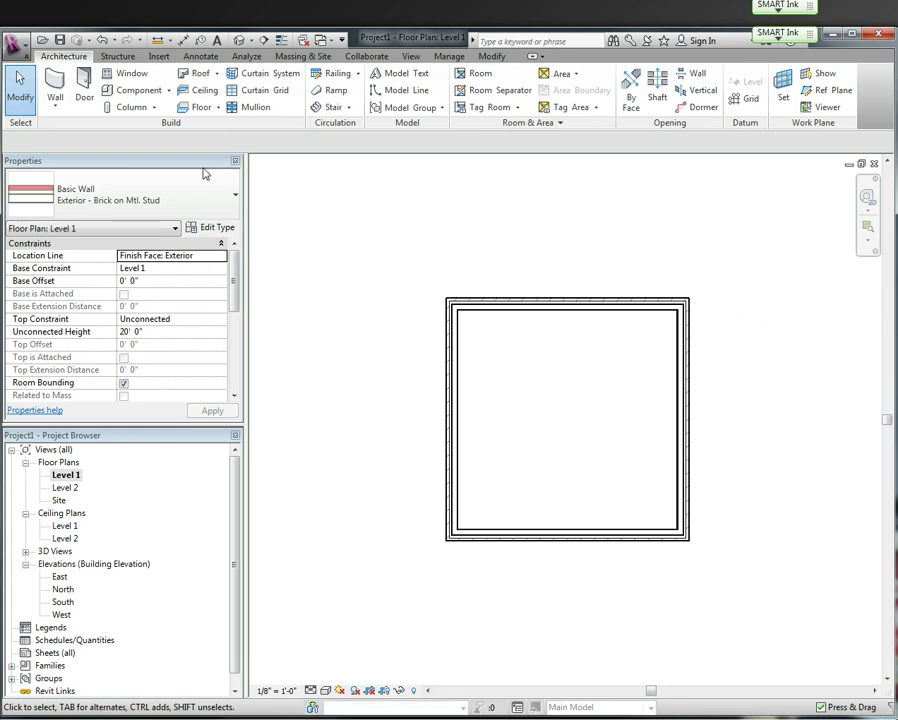
Start the Wall tool (WA) with the Exterior - Brick on Mtl. Stud type.
key("w")
key("a")
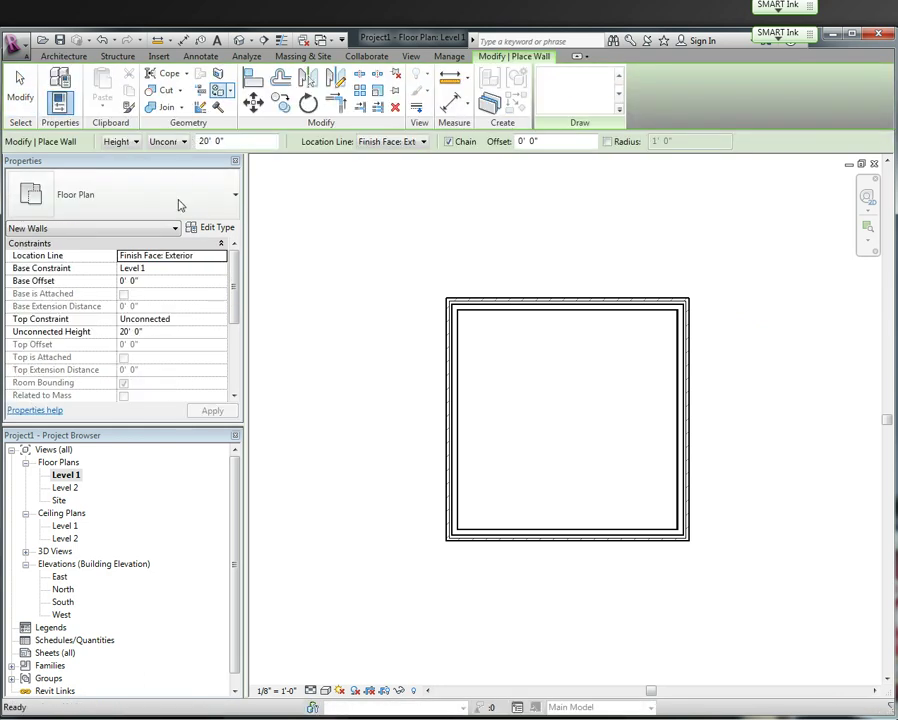
left_click(207, 199)
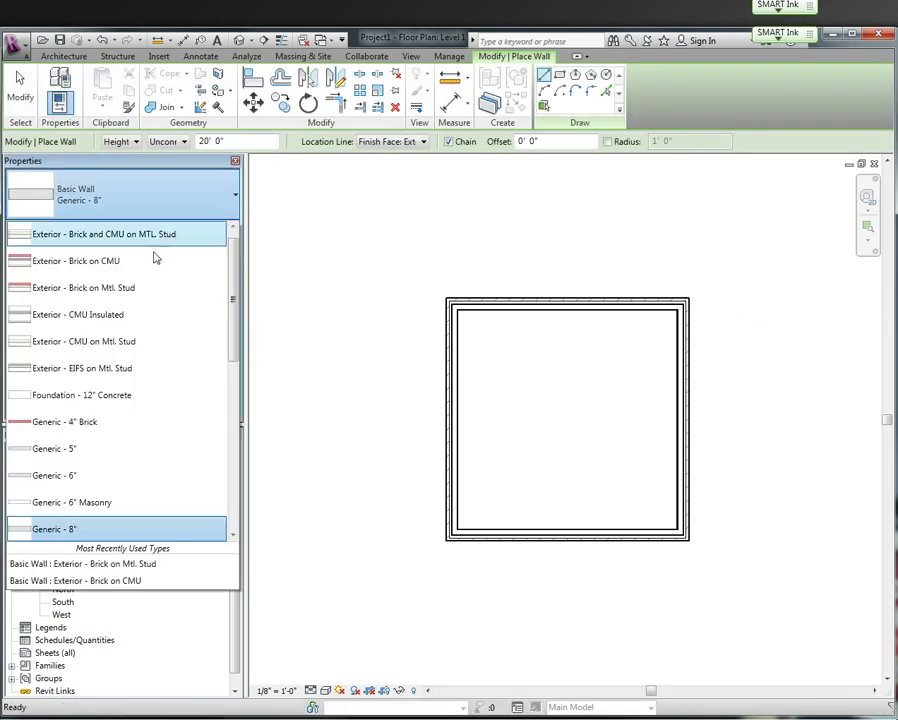
left_click(127, 289)
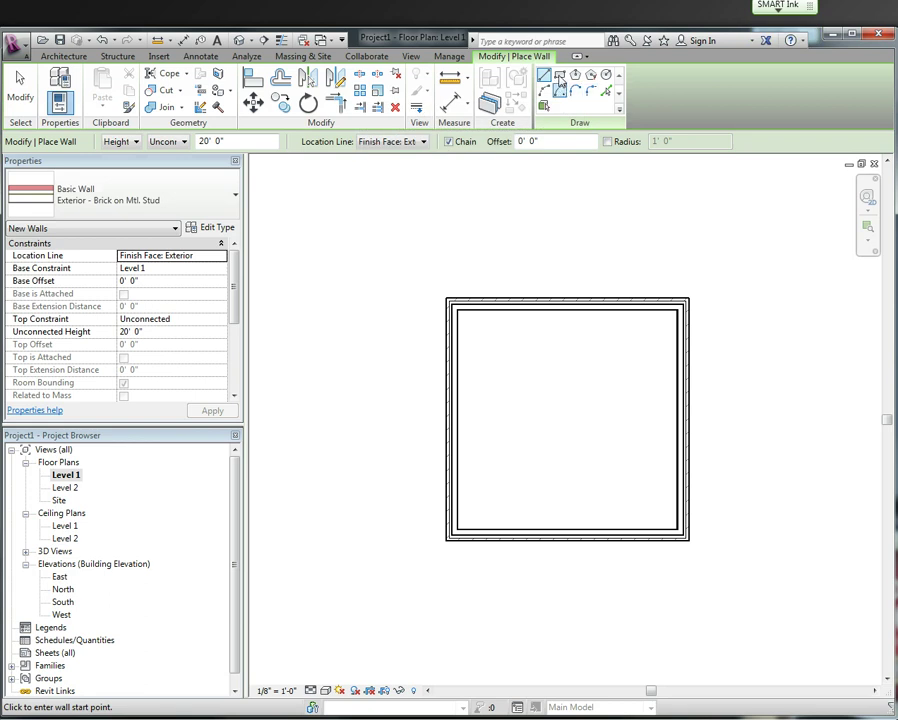
Draw a rectangle room to the right, about 25'-1 193/256" by 22'-10 1/8".
left_click(560, 78)
scroll(666, 250, "down", 3)
middle_click_drag(690, 264, 336, 288)
left_click(420, 296)
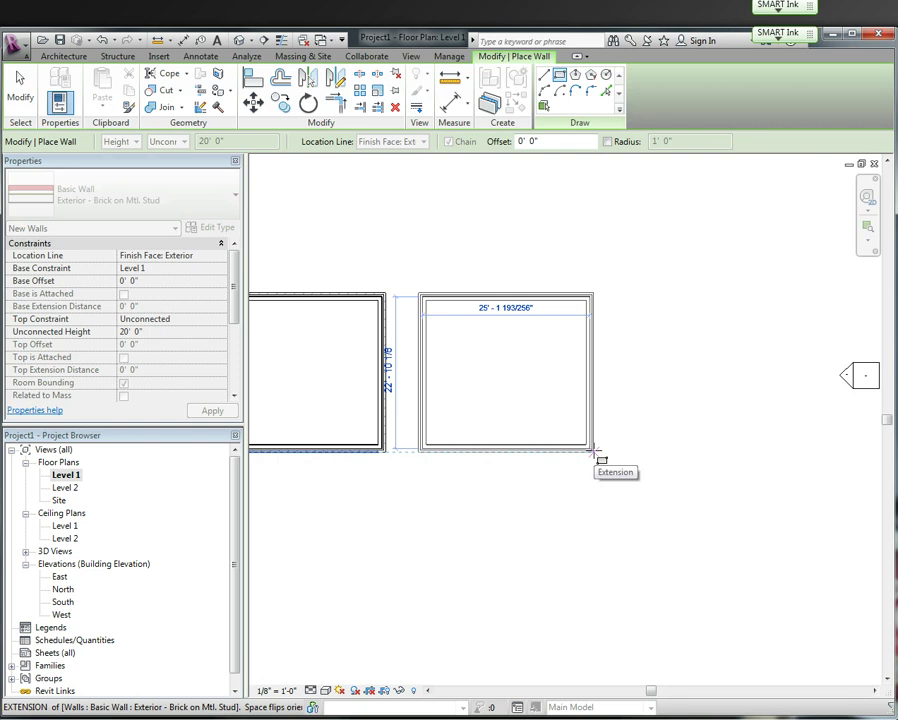
left_click(596, 452)
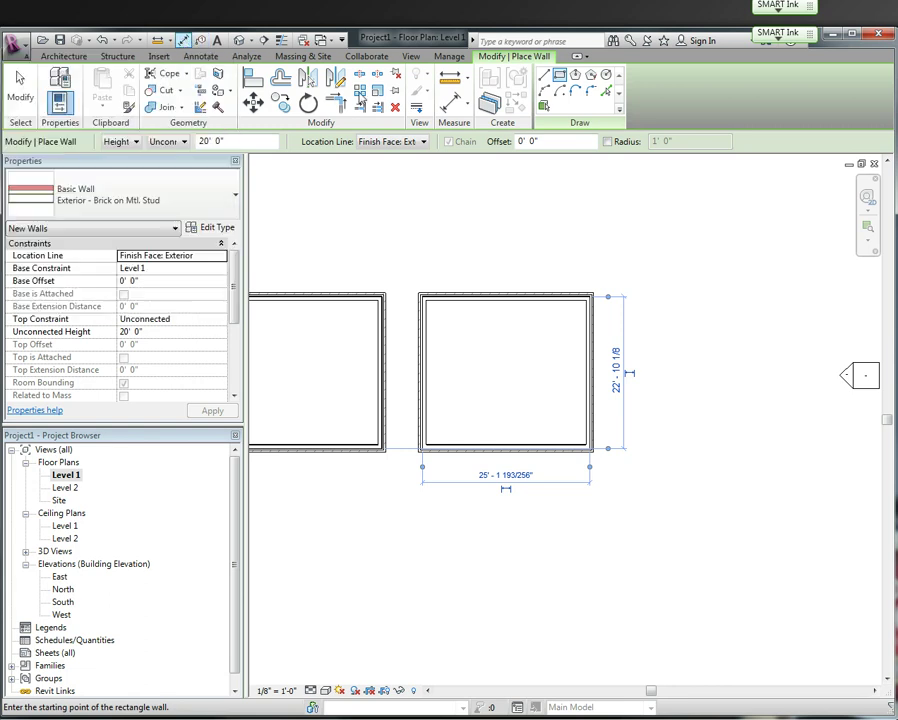
Start the Aligned dimension tool set to measure Wall faces.
left_click(66, 57)
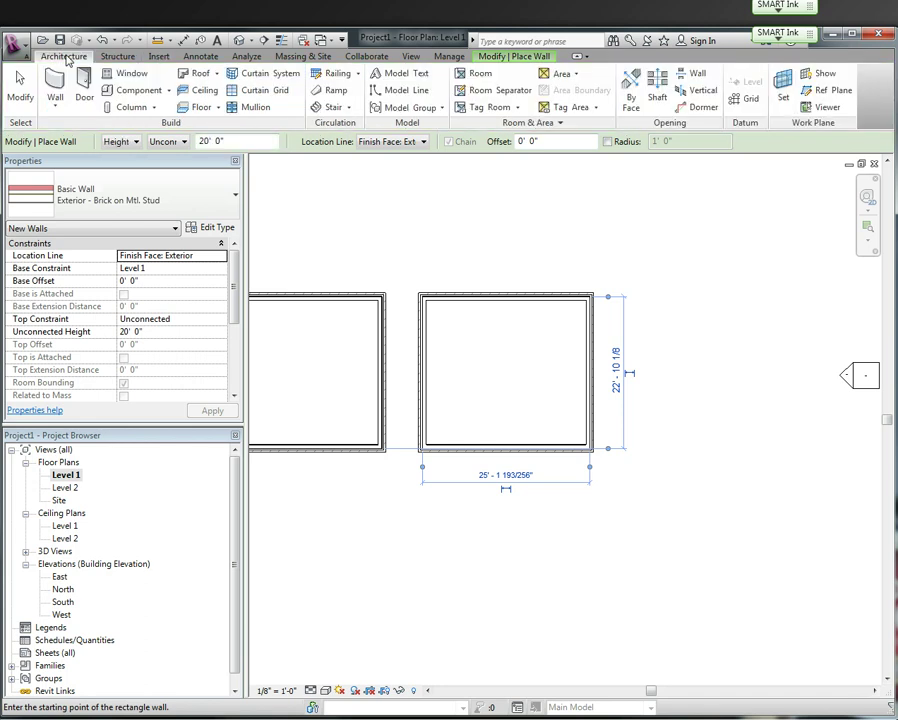
left_click(197, 58)
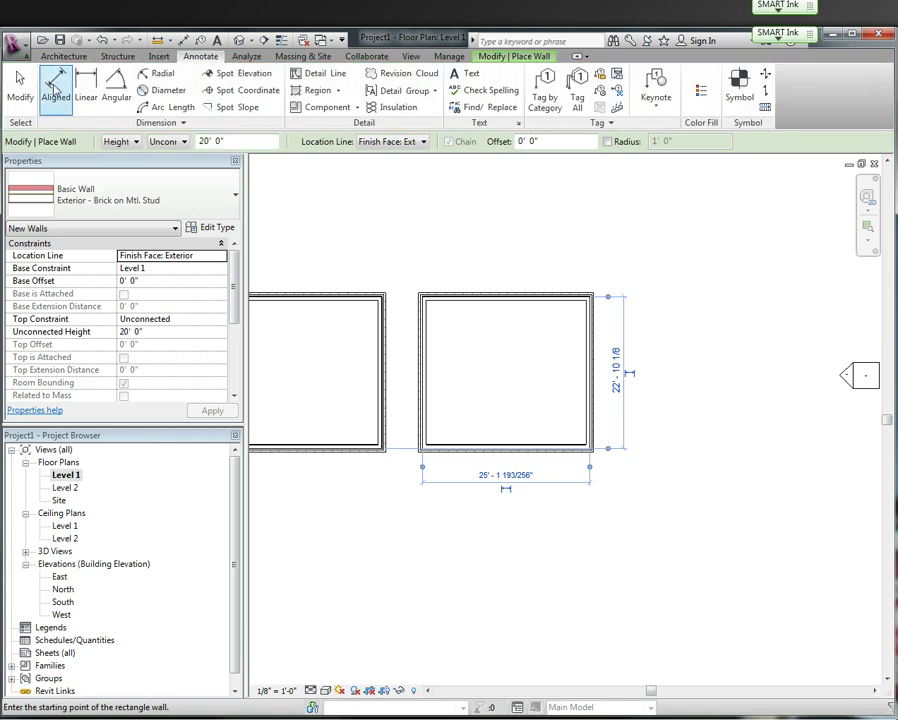
left_click(184, 42)
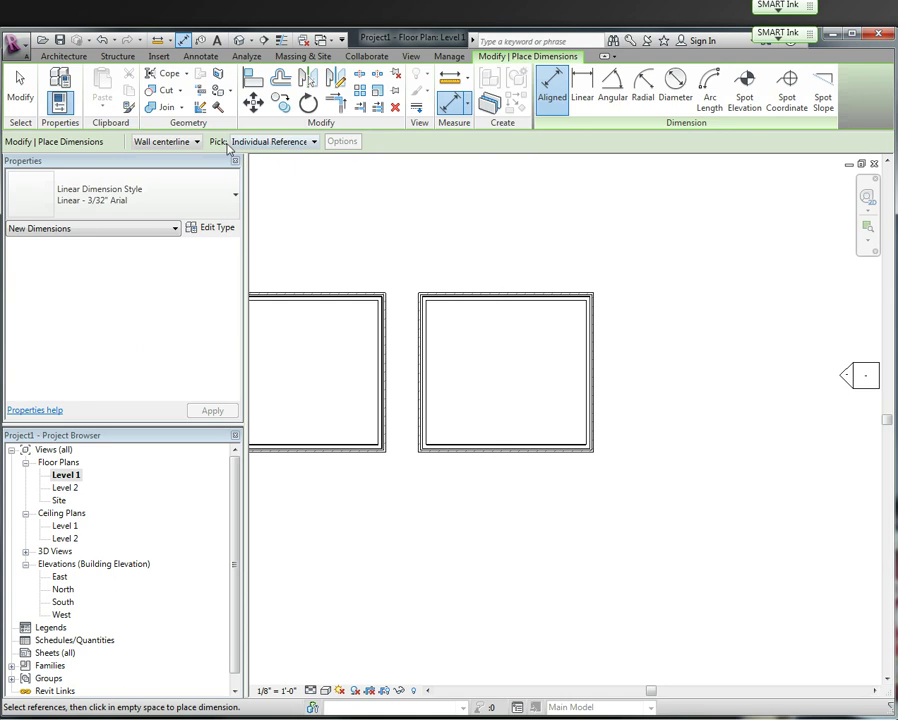
left_click(195, 144)
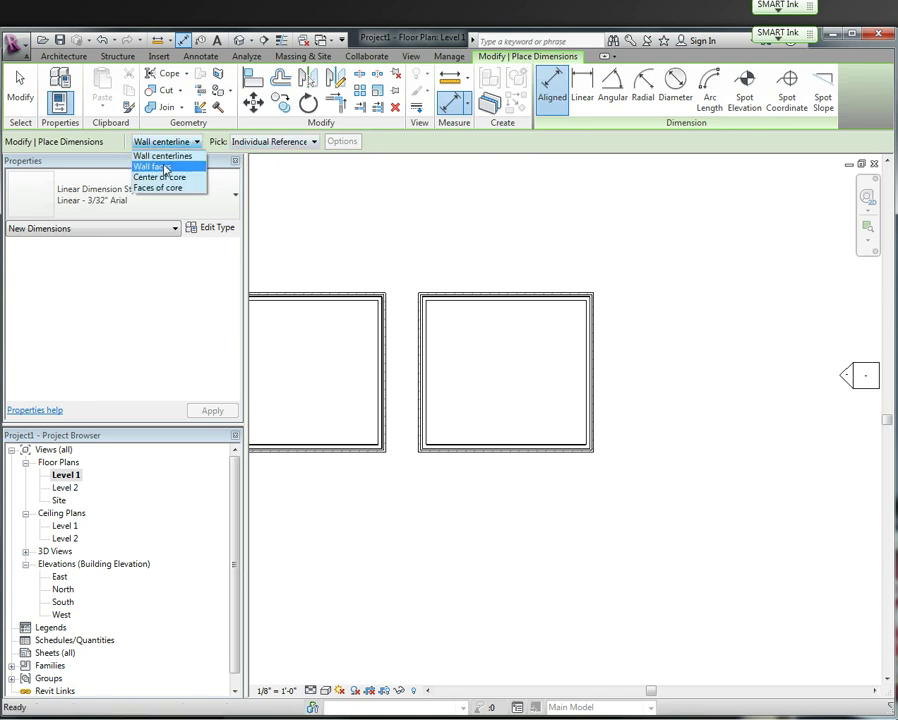
left_click(166, 168)
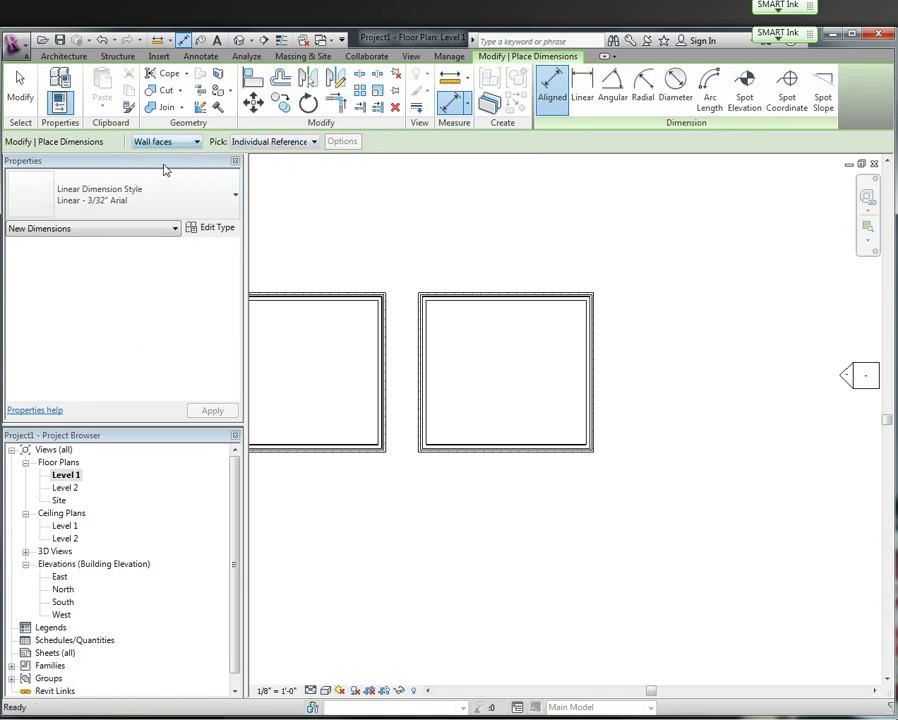
Dimension the room's width (26'-3 5/8") above it and its height on the right side.
left_click(420, 305)
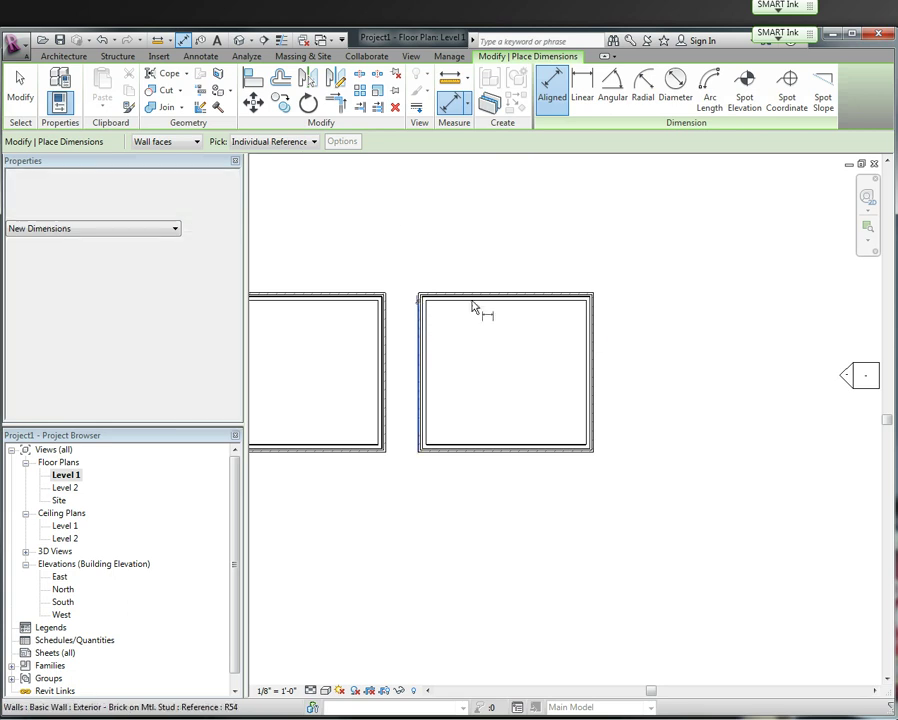
left_click(597, 322)
left_click(566, 277)
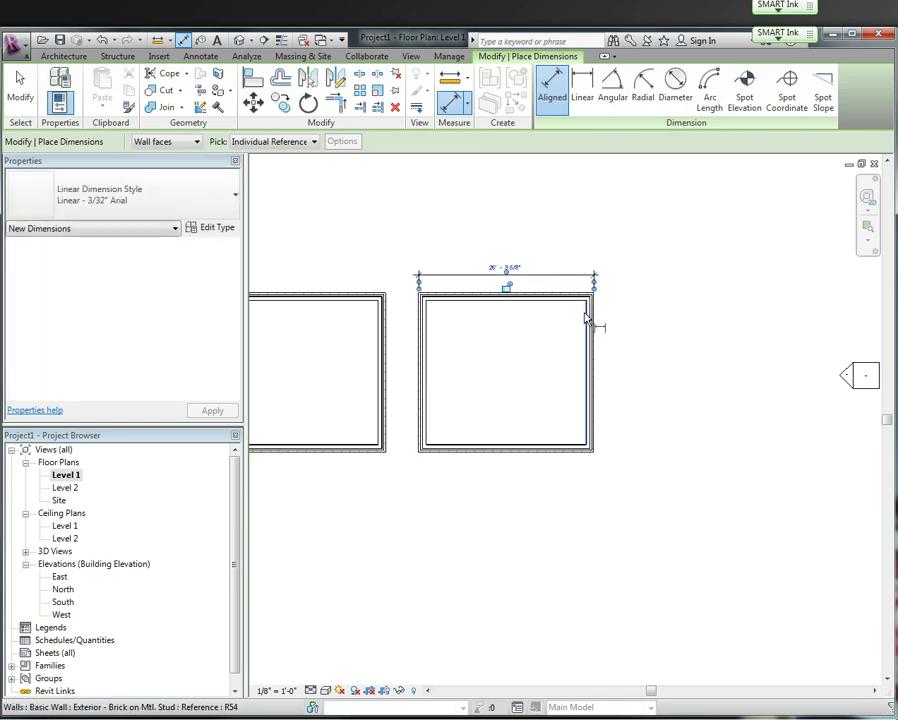
left_click(585, 455)
left_click(585, 455)
left_click(630, 432)
key("Escape")
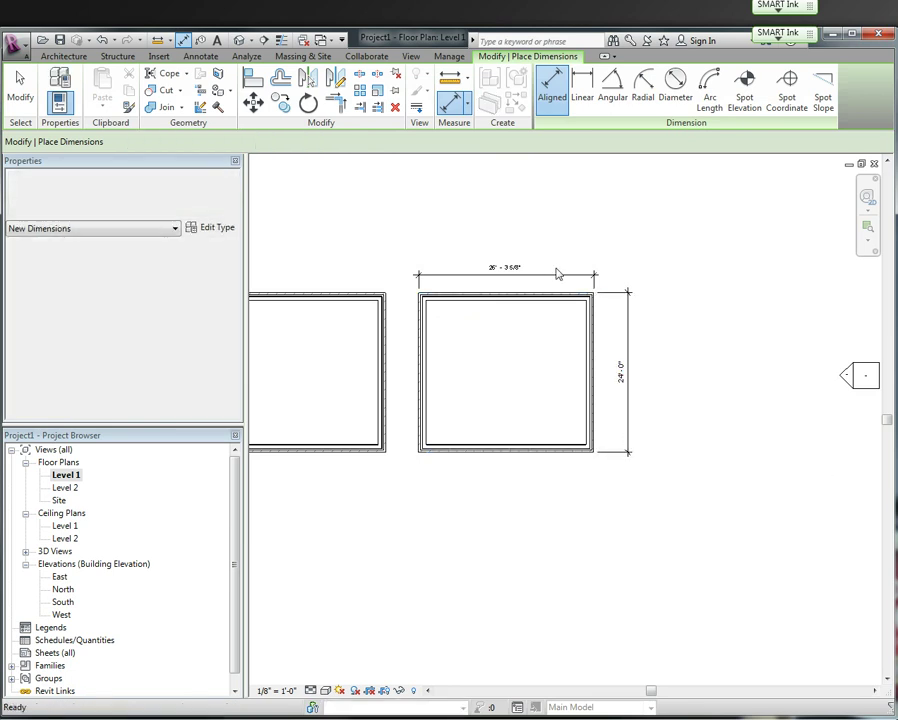
key("Escape")
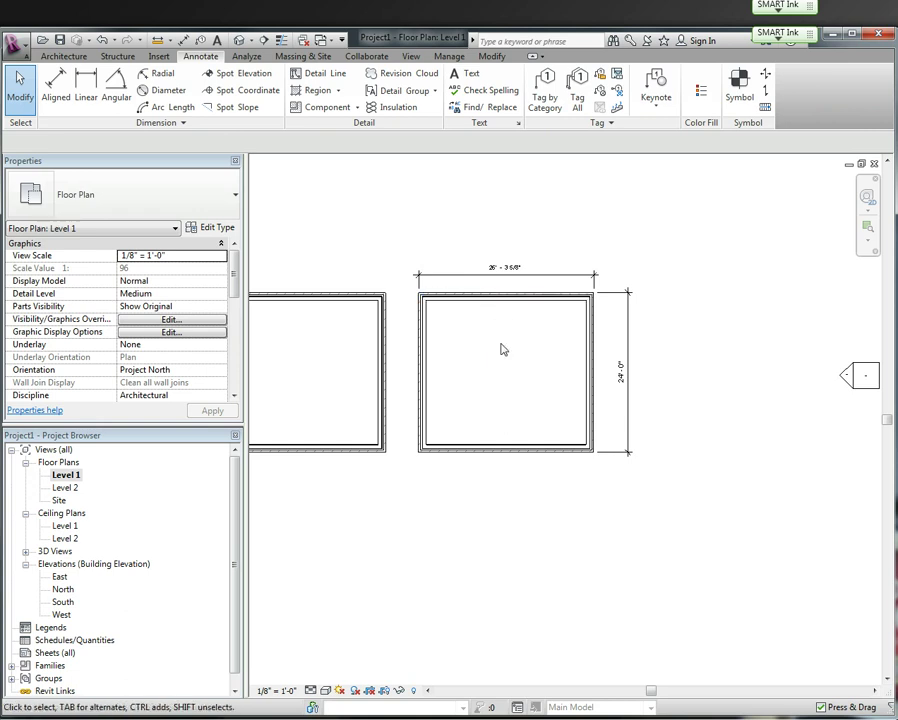
Select the top wall and enter 24 in its temporary dimension for the room height.
left_click(500, 300)
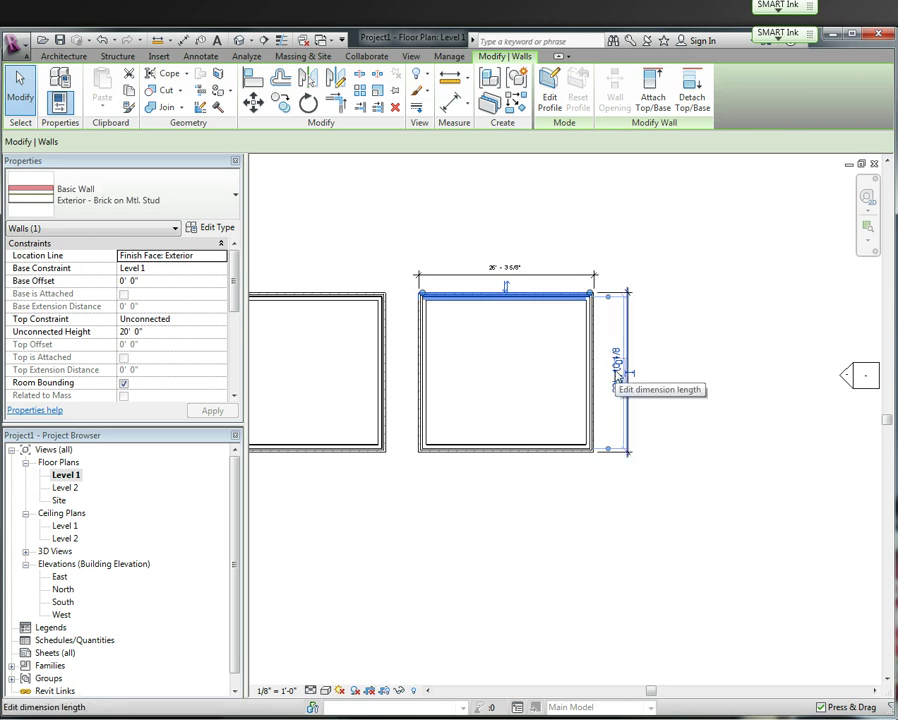
scroll(613, 360, "down", 2)
scroll(617, 370, "up", 3)
scroll(618, 370, "up", 5)
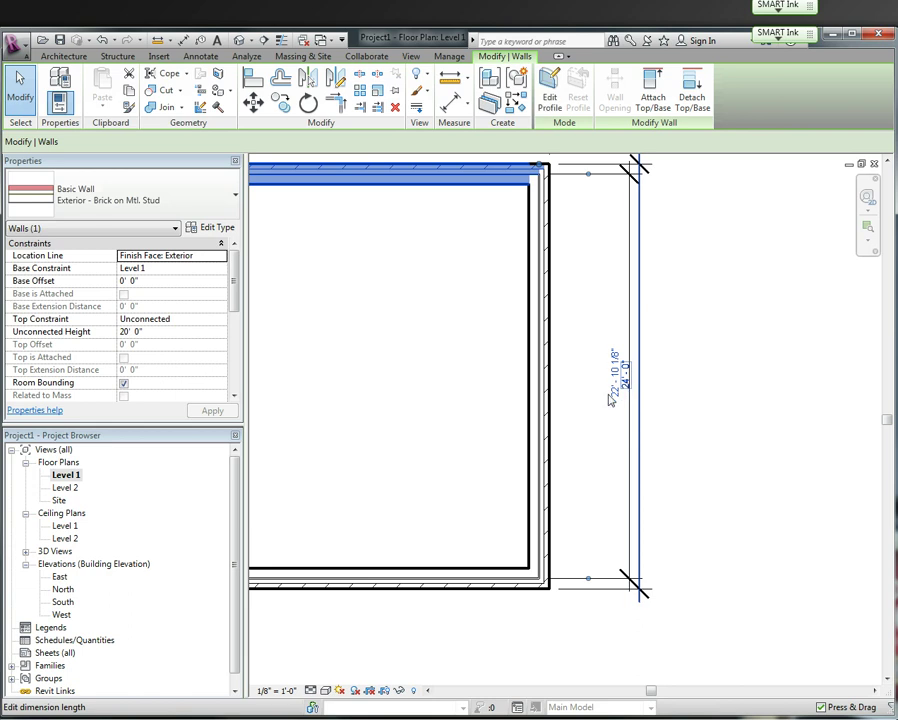
left_click(622, 378)
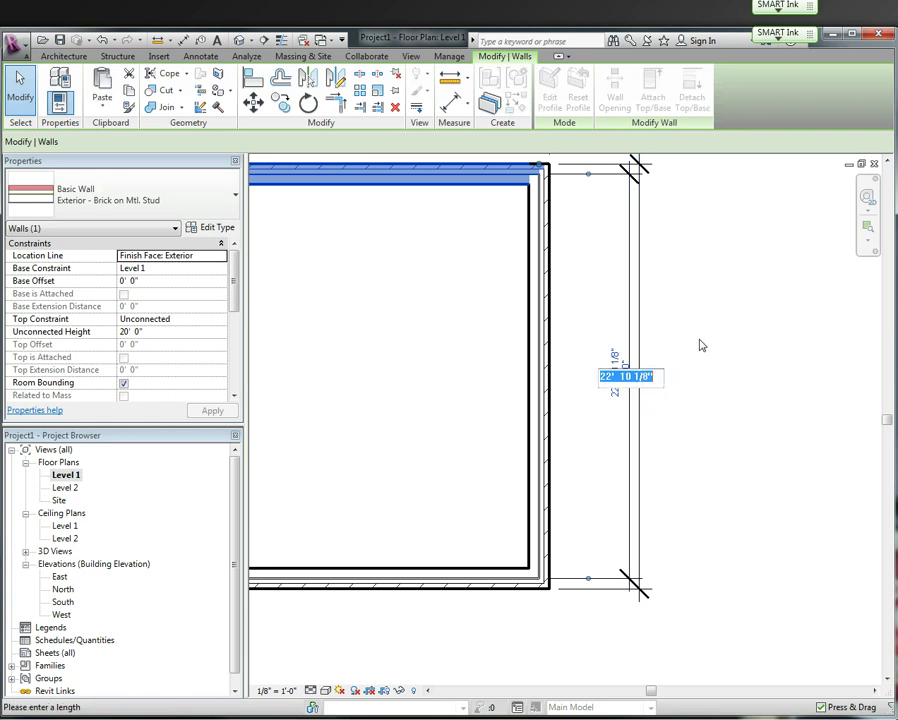
type("24")
key("Return")
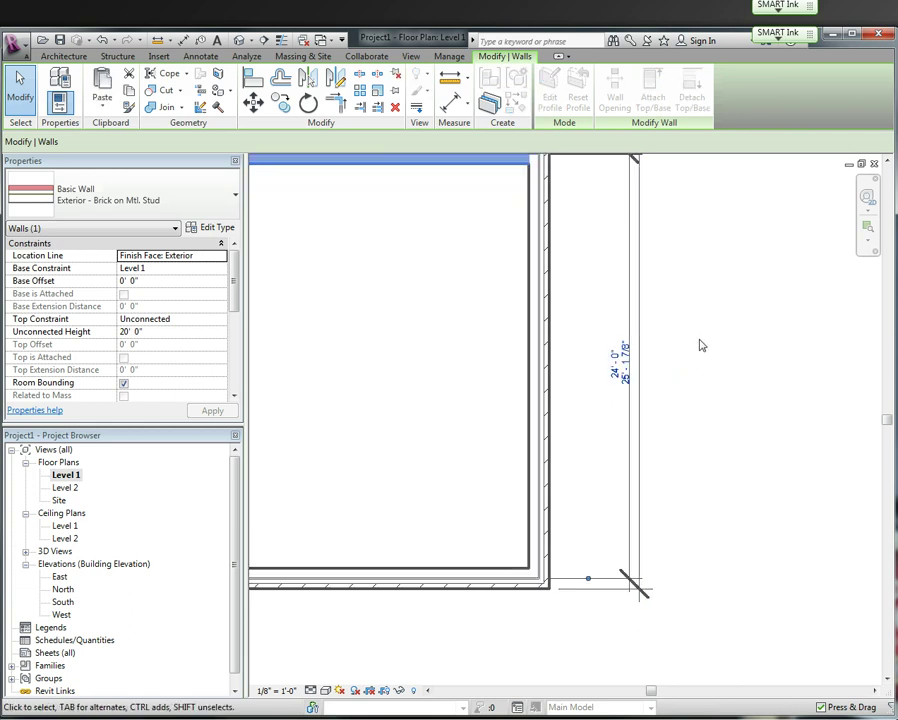
scroll(666, 318, "down", 3)
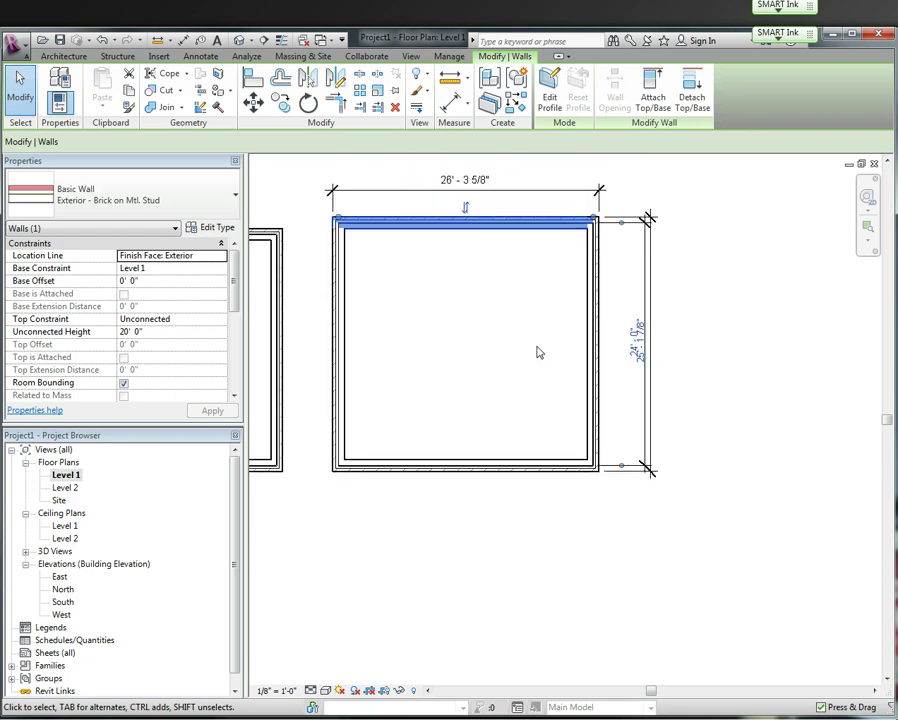
left_click(537, 352)
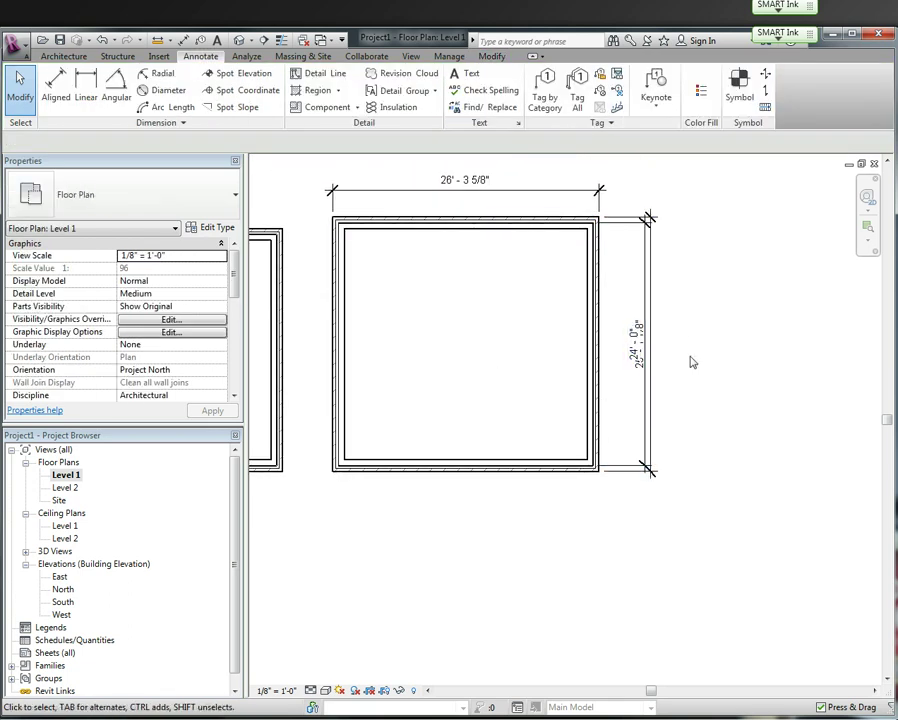
Re-select the top wall and enter 24 again so the right dimension reads 24'-0".
left_click(649, 412)
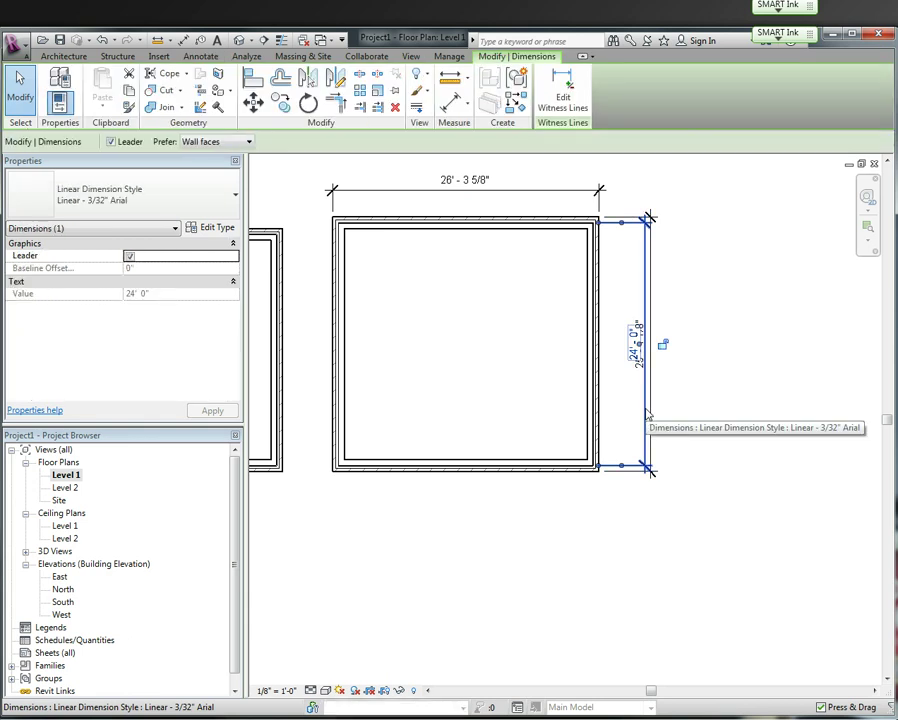
left_click(714, 372)
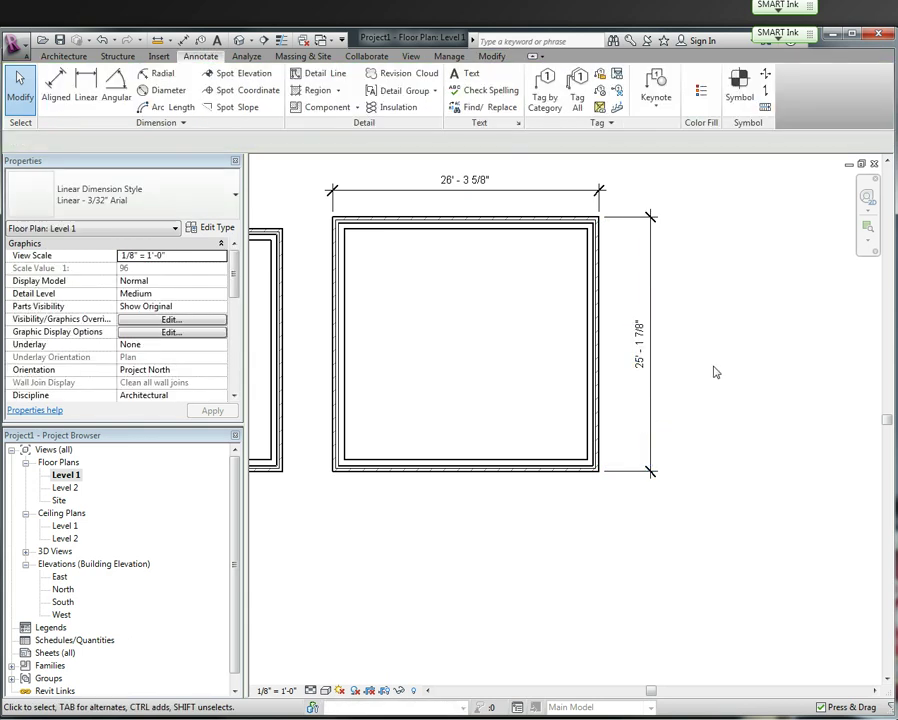
left_click(562, 229)
left_click(646, 342)
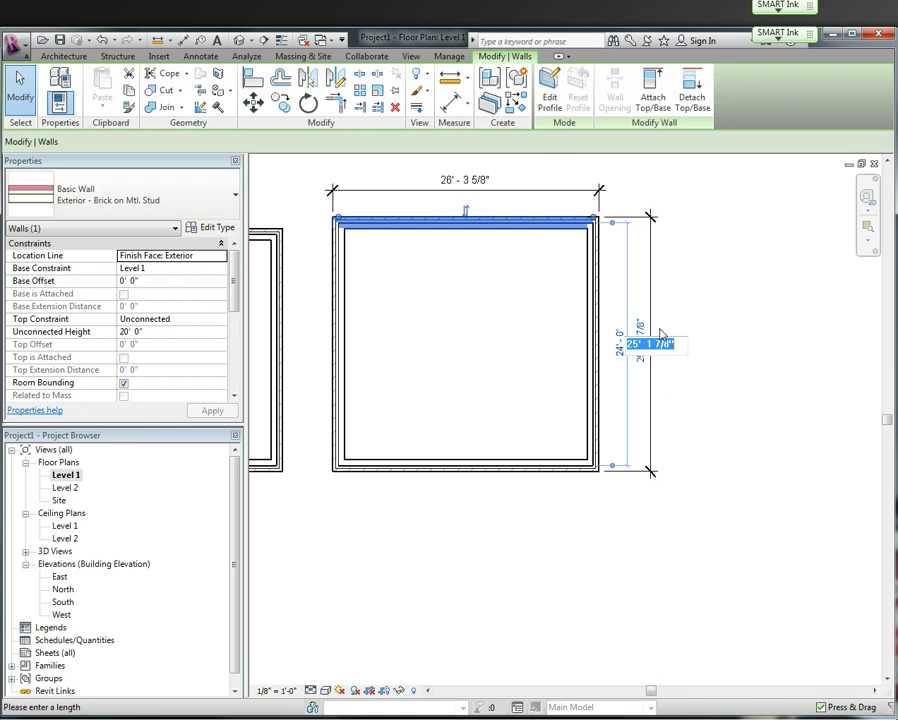
type("24")
key("Return")
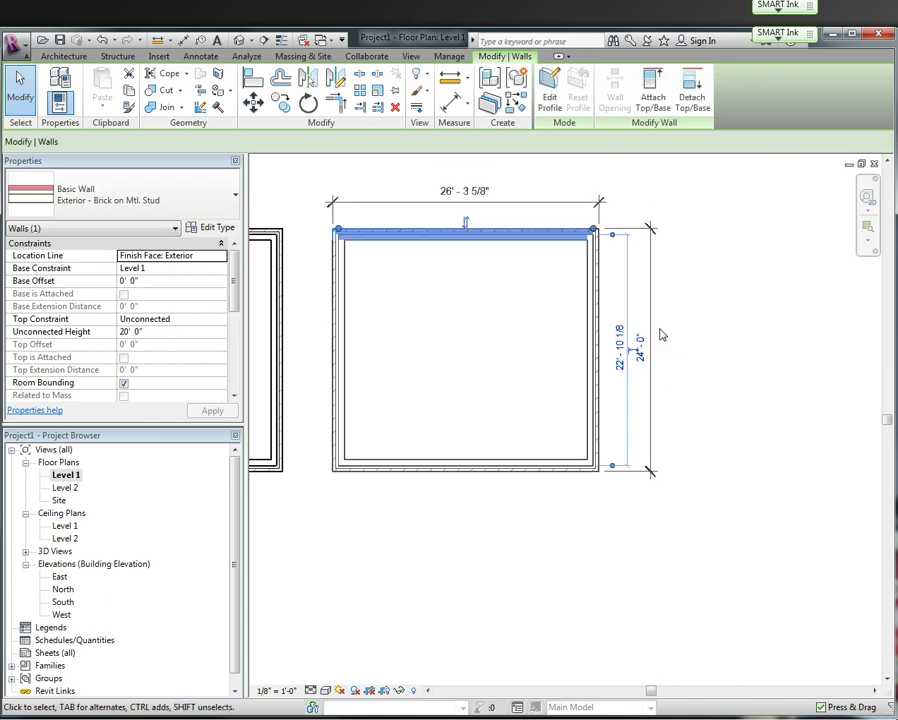
Set the room width to 24'-0" via the left wall's temporary dimension.
left_click(688, 330)
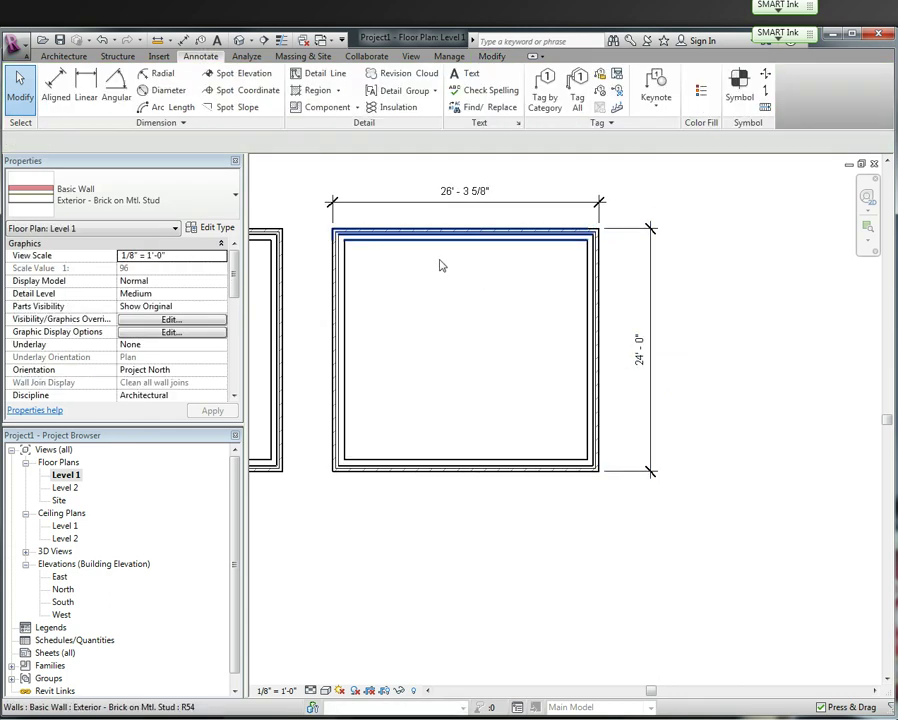
left_click(341, 299)
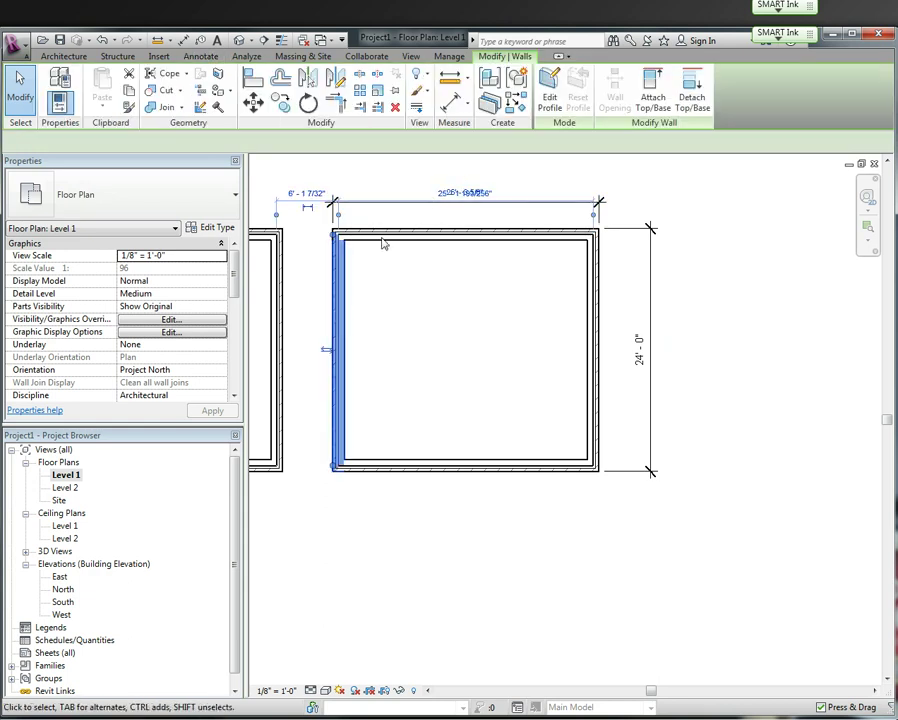
left_click(460, 190)
type("2")
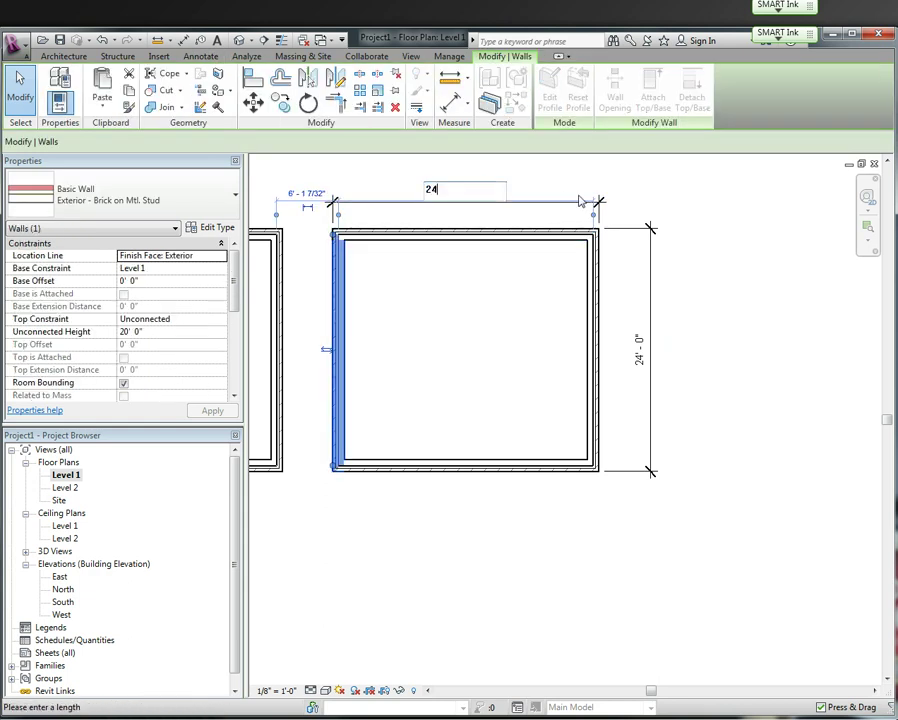
type("4")
key("Return")
left_click(700, 336)
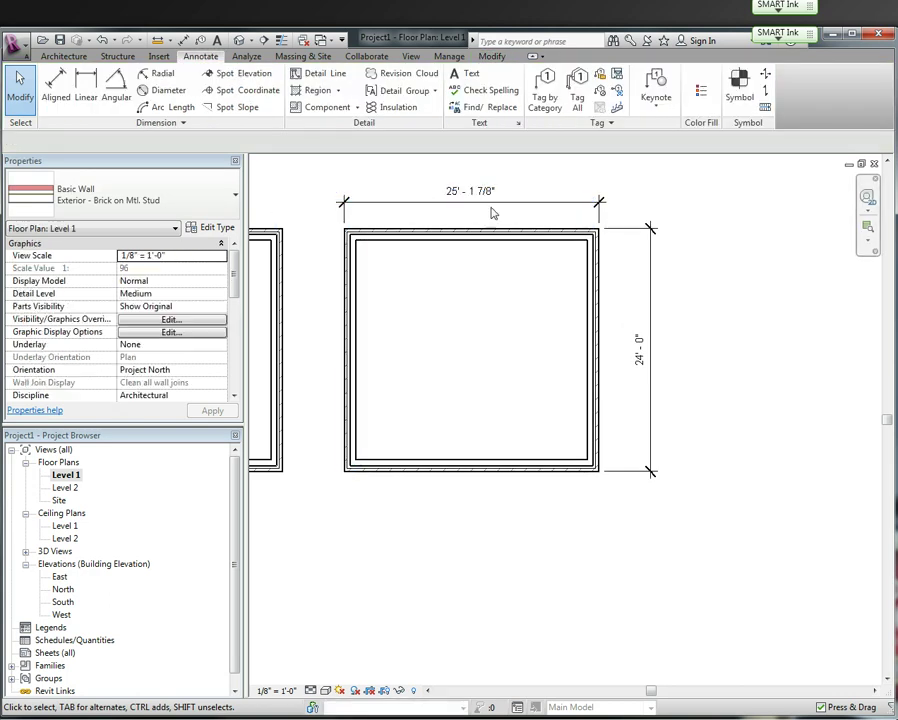
left_click(347, 310)
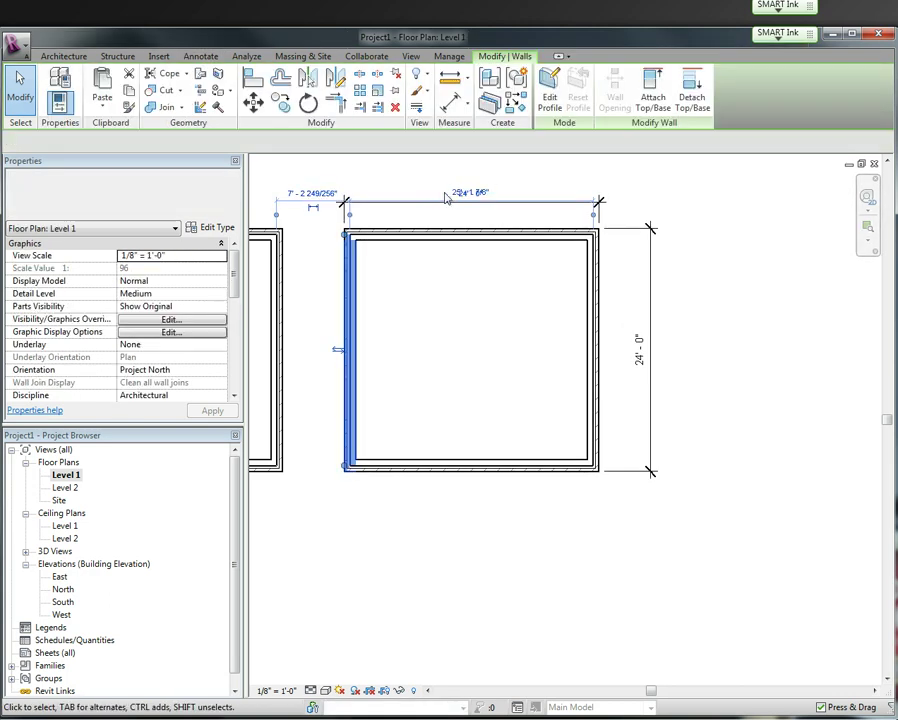
left_click(471, 192)
type("24")
key("Return")
key("Escape")
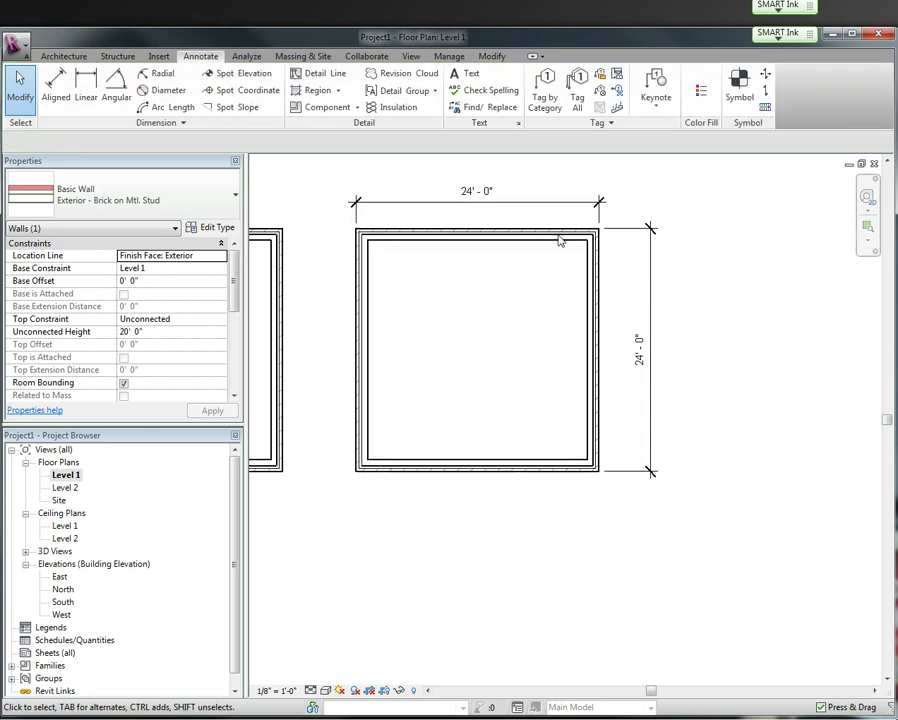
Crossing-select the right room with its dimensions and delete them.
scroll(347, 395, "down", 2)
scroll(300, 385, "down", 1)
middle_click_drag(426, 374, 624, 378)
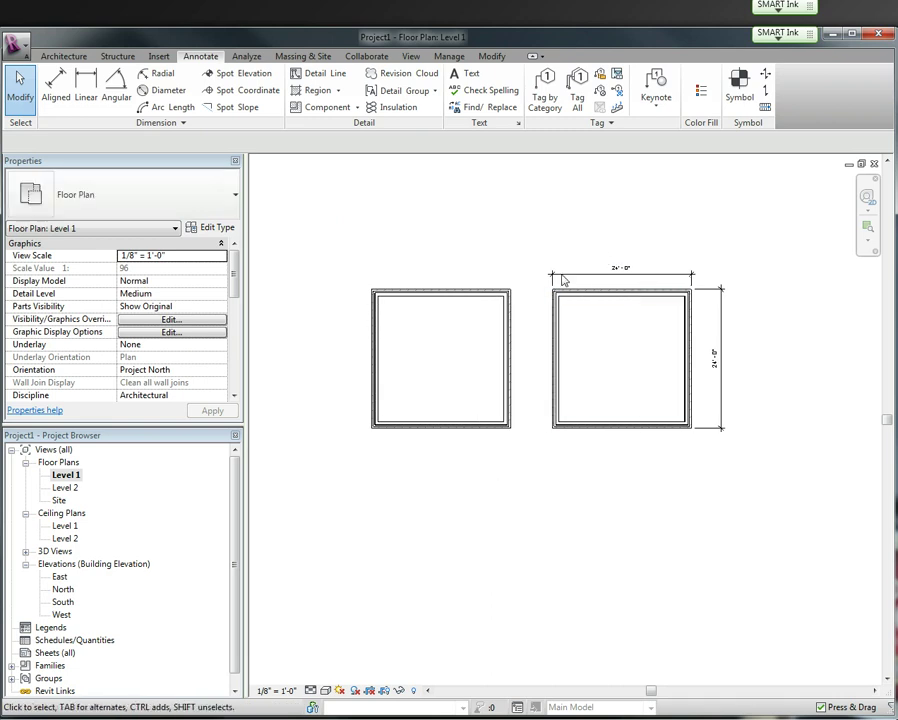
left_click_drag(716, 548, 554, 234)
key("Delete")
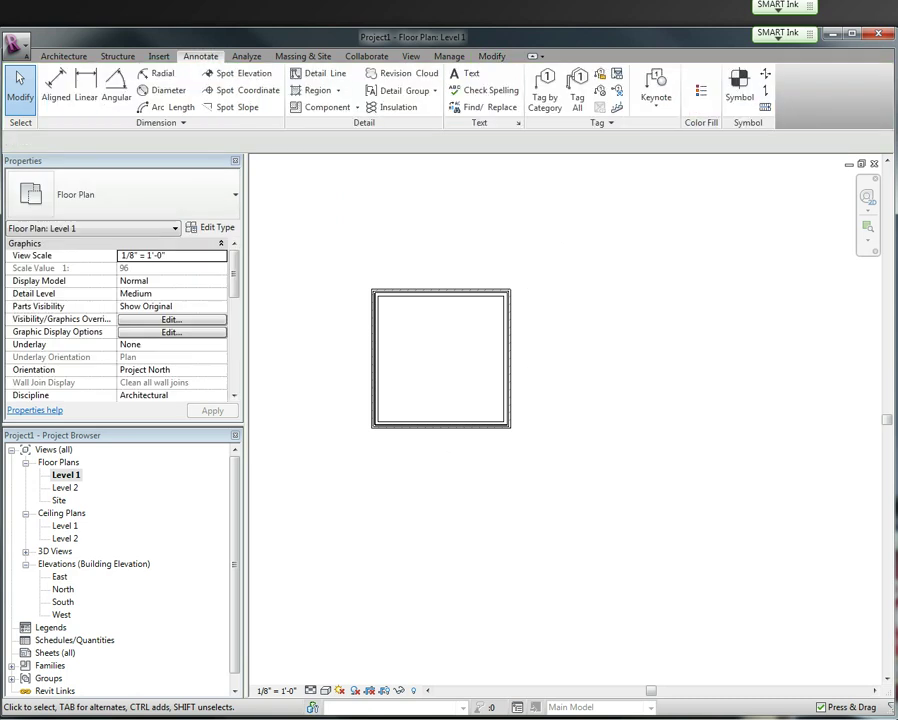
Dimension the original room wall to wall: 24'-0" above and 24'-0" on the right.
left_click(56, 88)
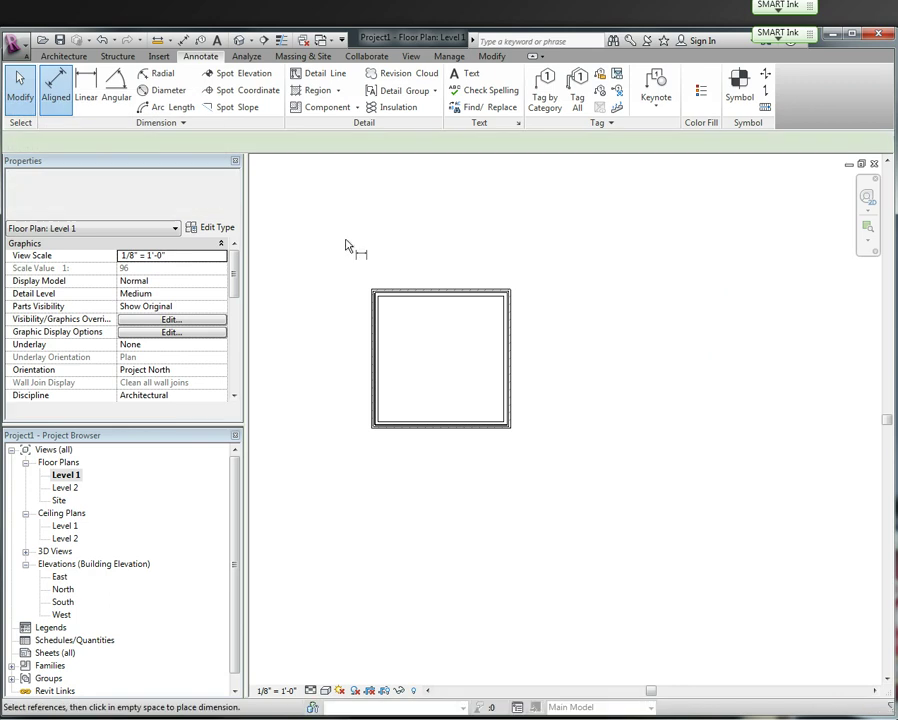
left_click(372, 313)
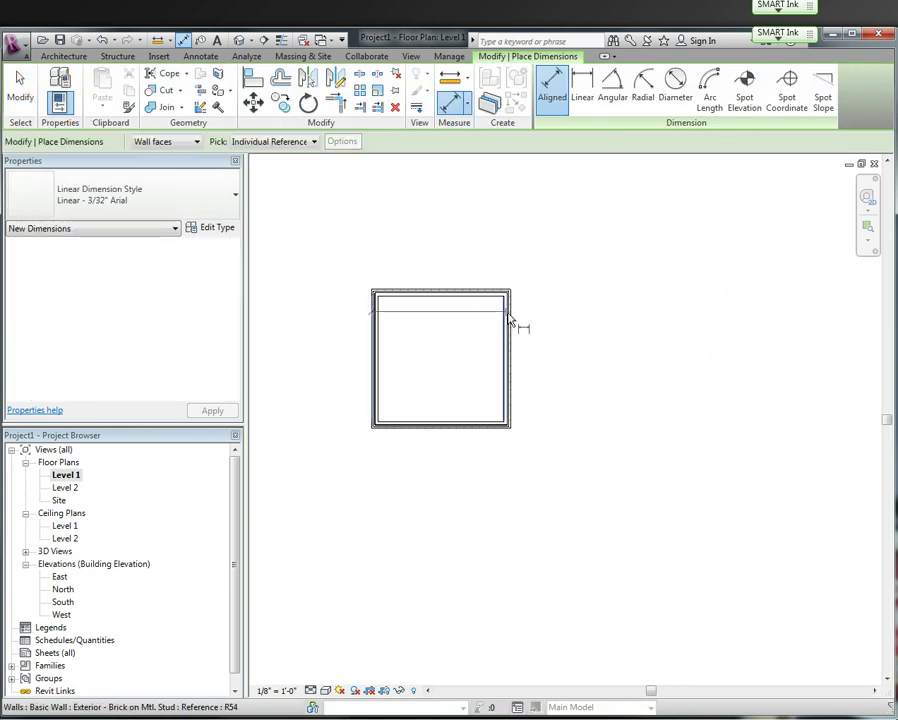
left_click(511, 320)
left_click(509, 287)
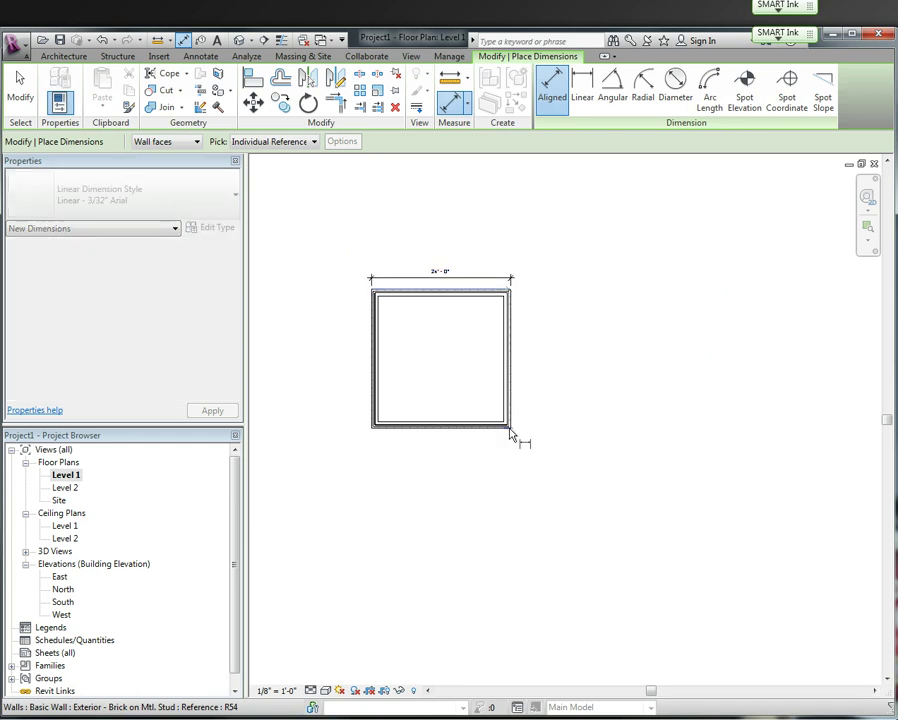
left_click(509, 428)
left_click(542, 420)
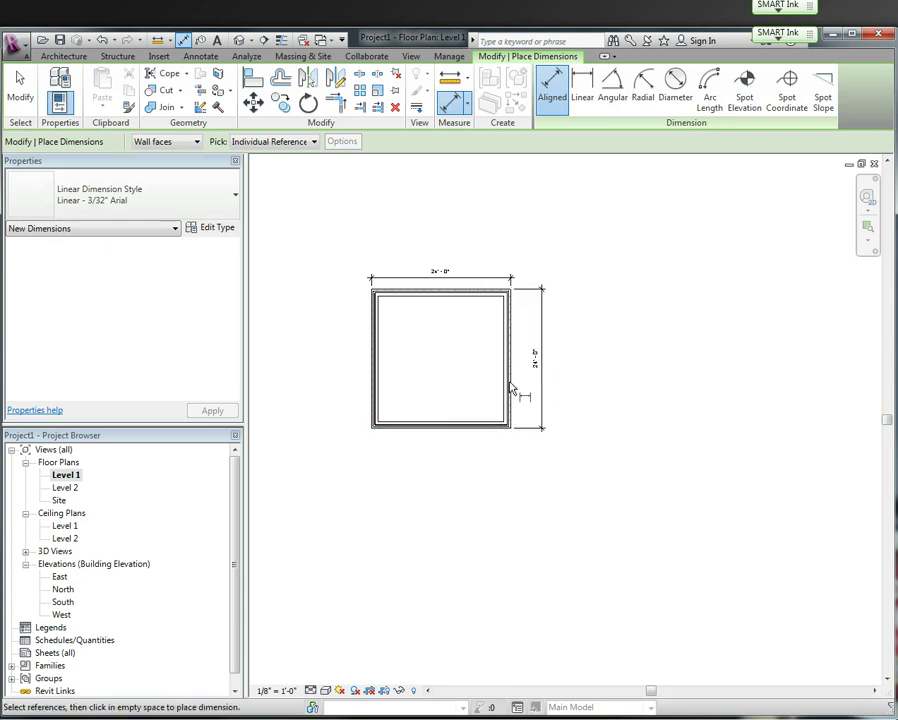
scroll(511, 298, "up", 5)
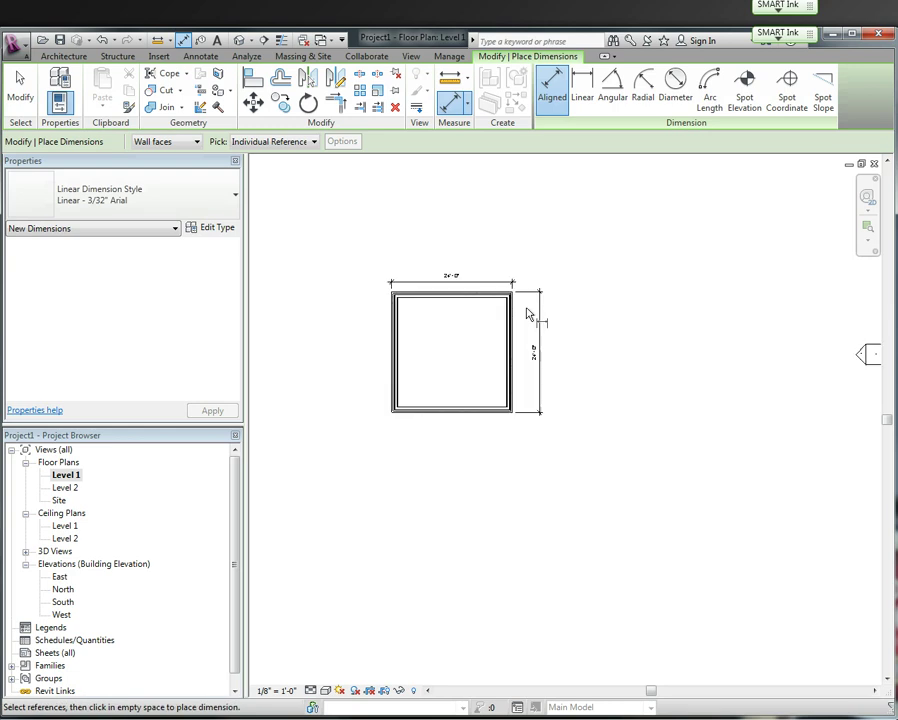
Drag the vertical 24'-0" dimension inward toward the right wall.
key("Escape")
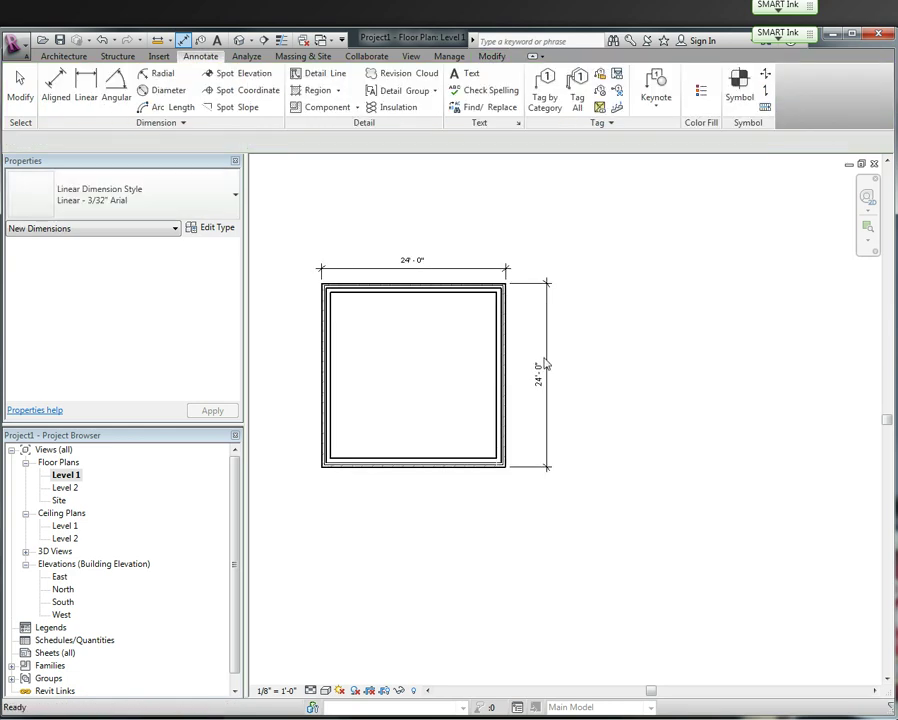
left_click(546, 350)
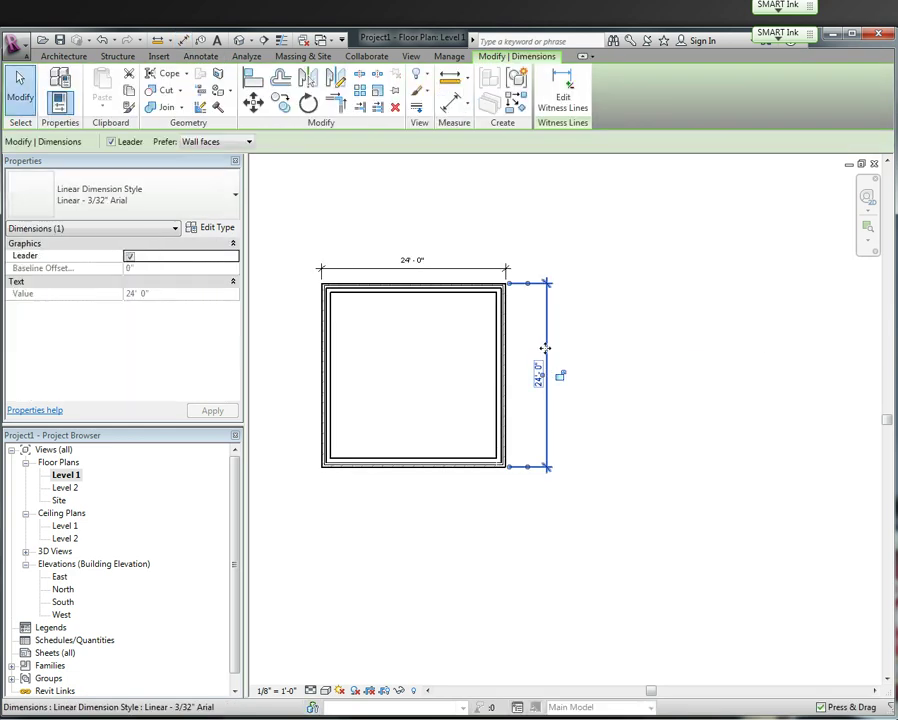
left_click_drag(531, 346, 513, 348)
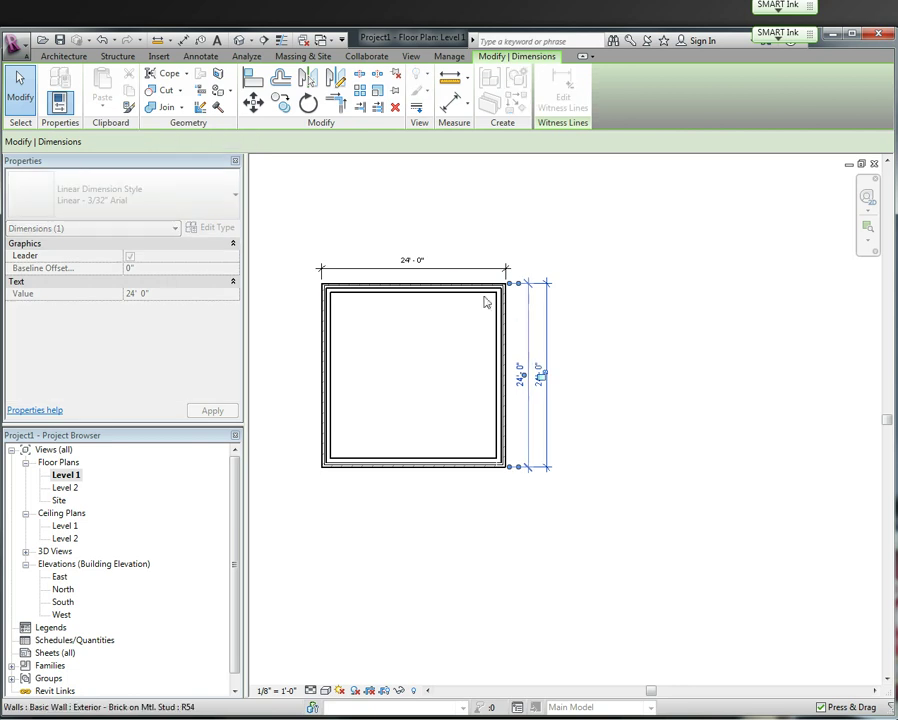
left_click(448, 328)
key("Escape")
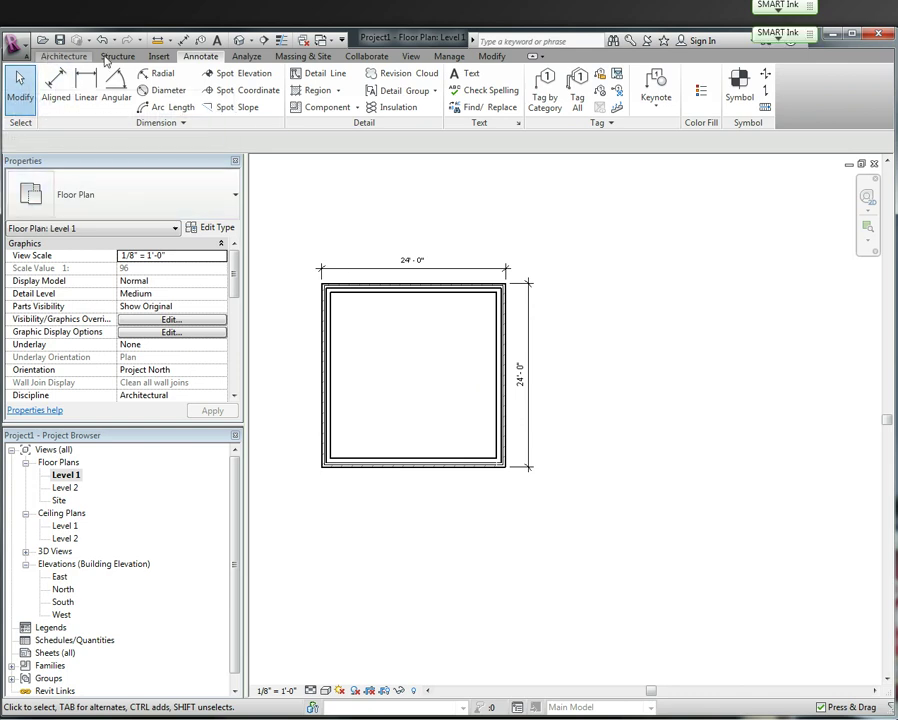
Set the Wall tool (WA) to Interior - 4 7/8" Partition (1-hr), located by Wall Centerline.
left_click(65, 58)
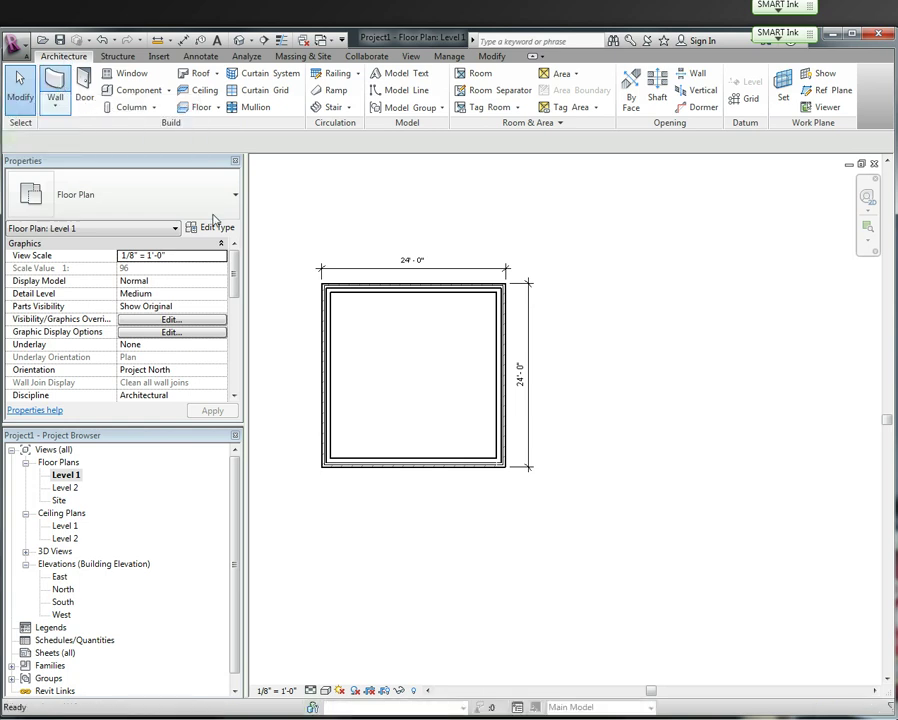
key("w")
key("a")
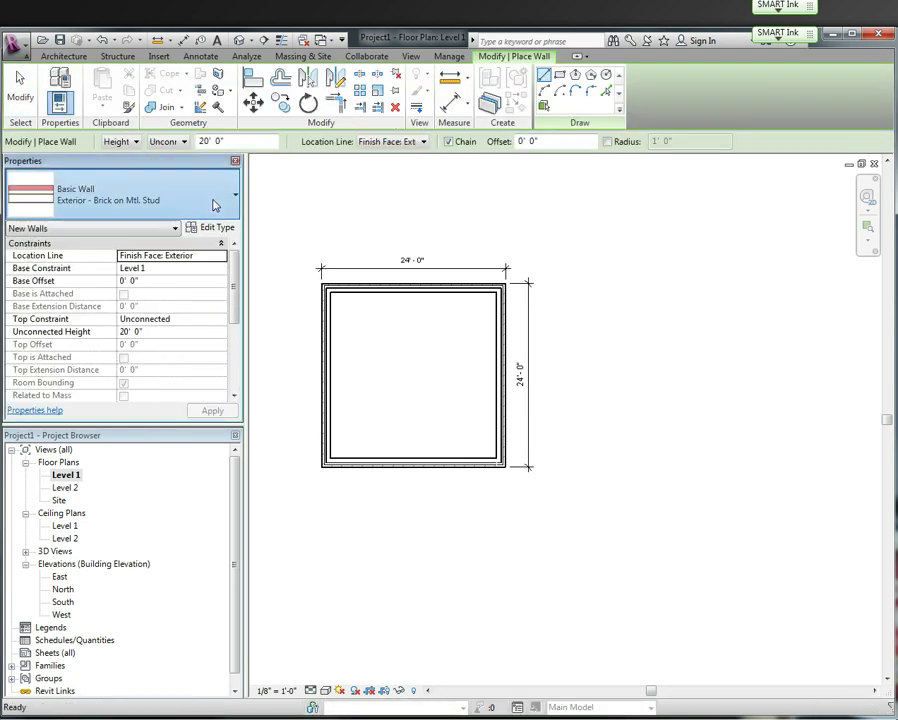
left_click(214, 203)
left_click_drag(230, 319, 221, 444)
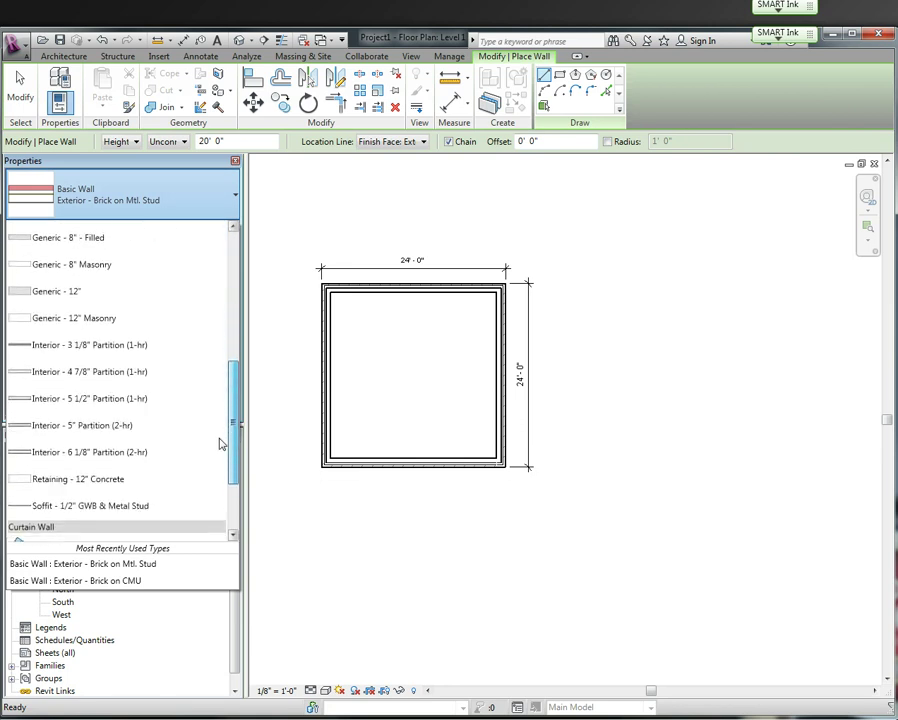
left_click(74, 374)
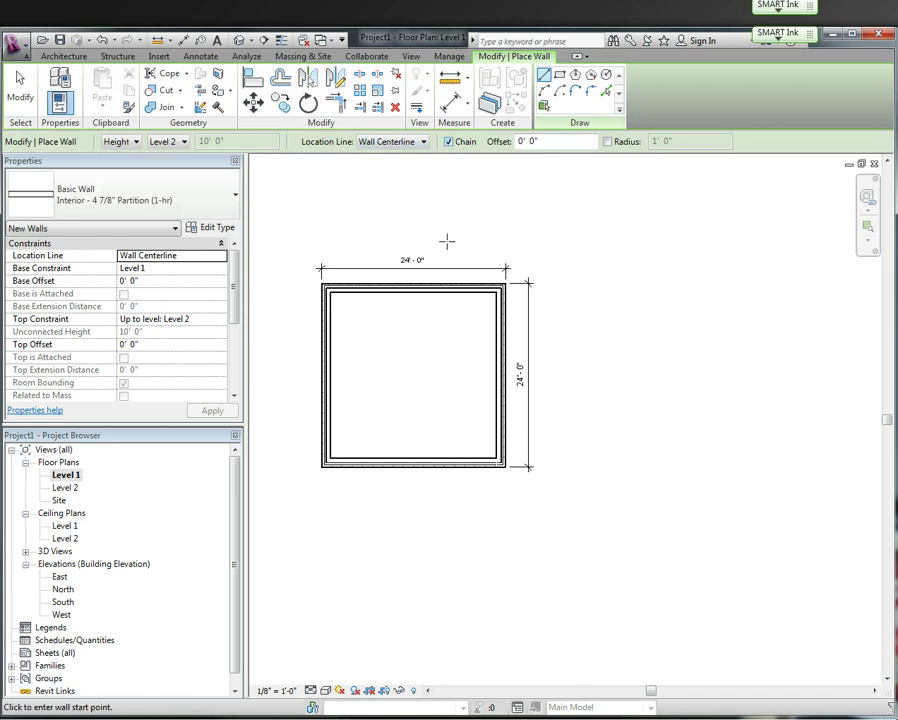
left_click(425, 142)
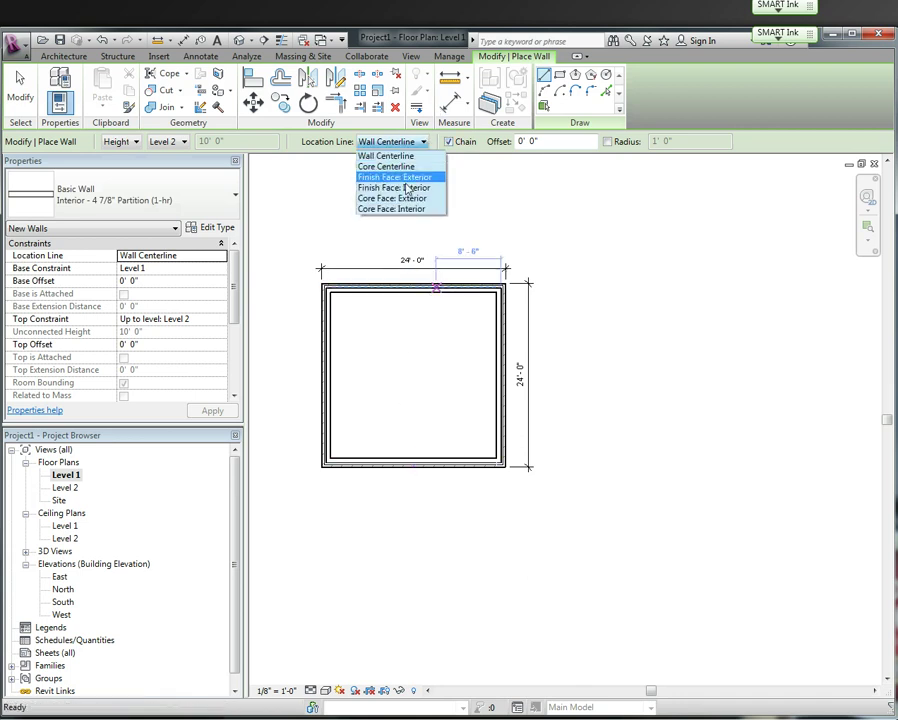
left_click(418, 146)
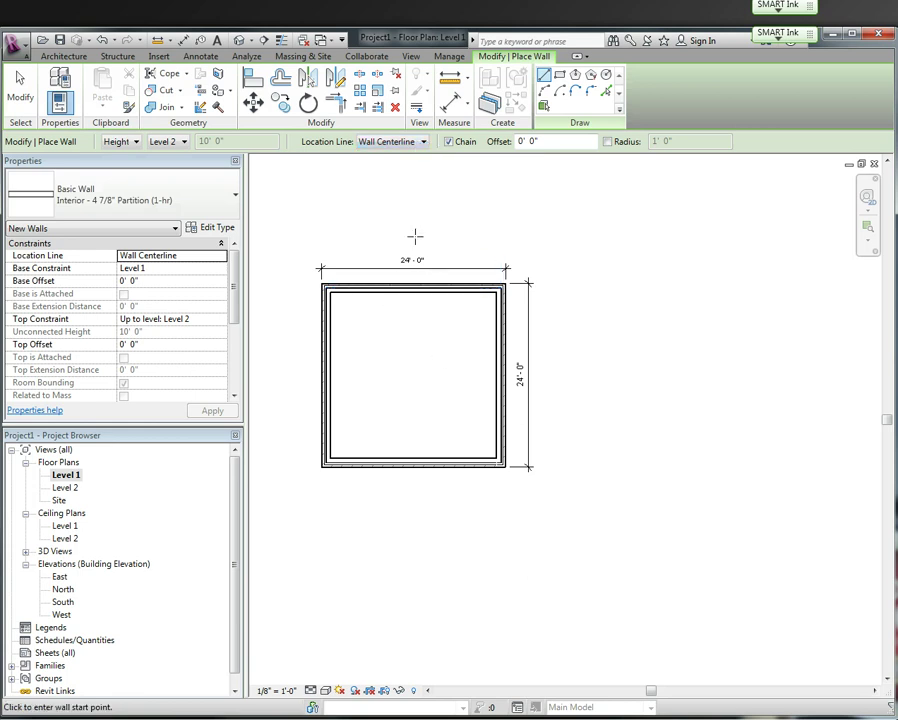
Draw a vertical partition between the top and bottom wall midpoints, plus one horizontal wall to the right.
left_click(413, 288)
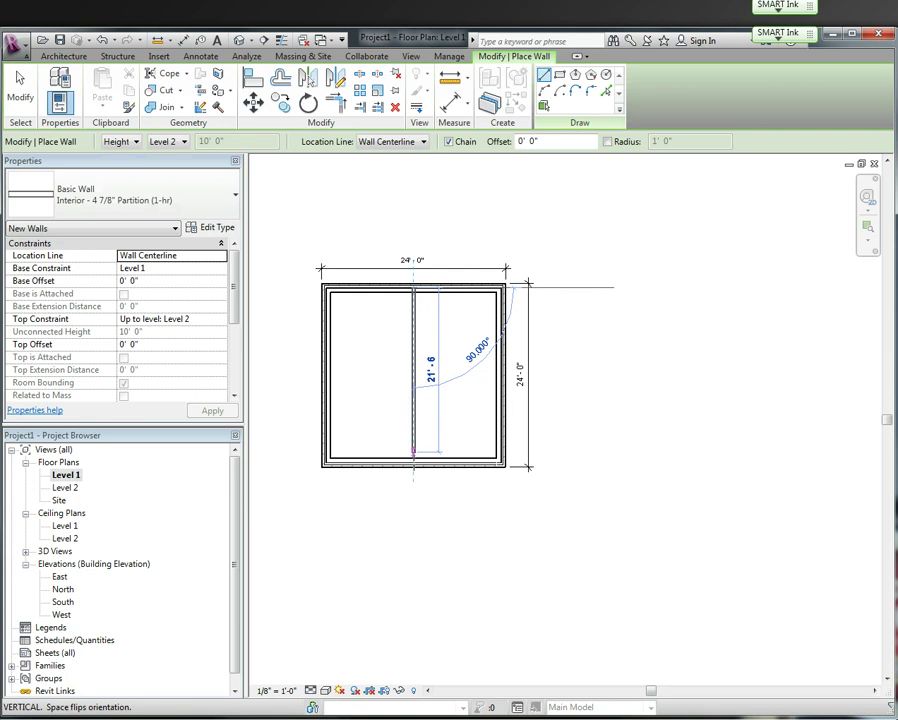
left_click(413, 462)
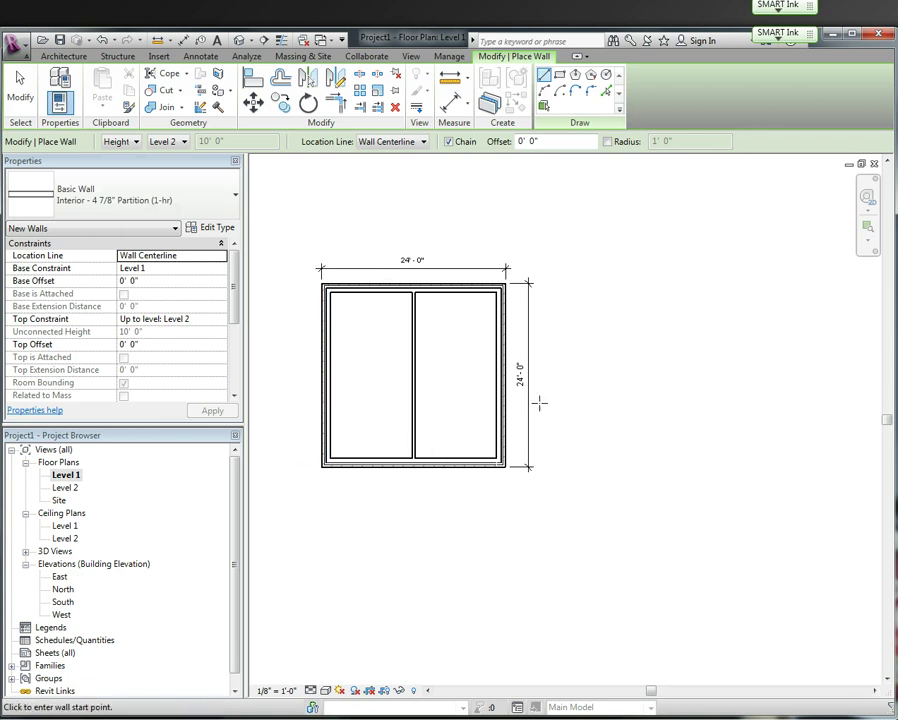
left_click(413, 332)
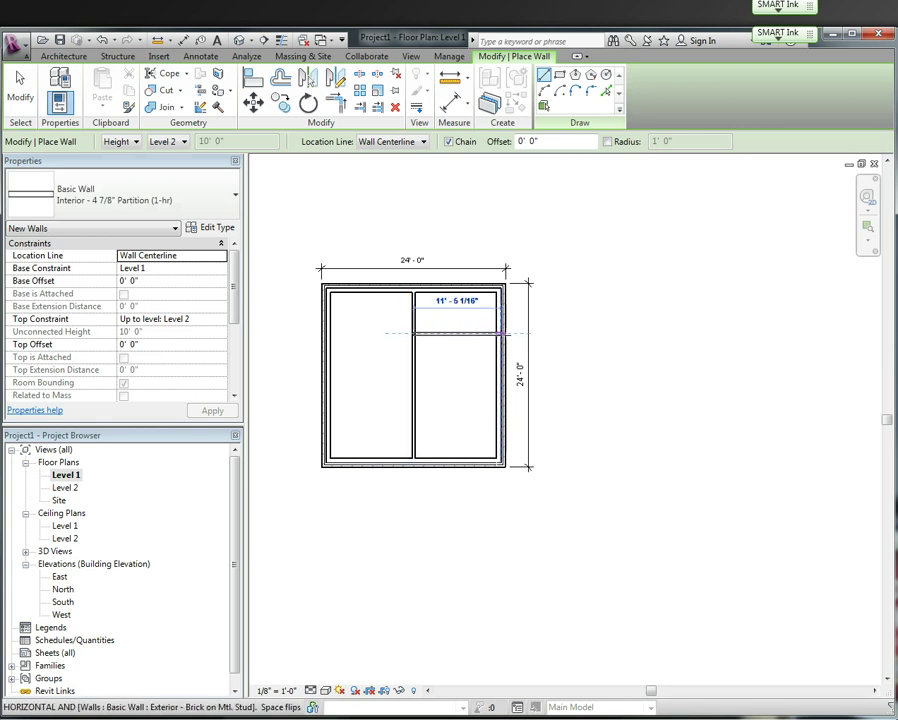
left_click(500, 333)
key("Escape")
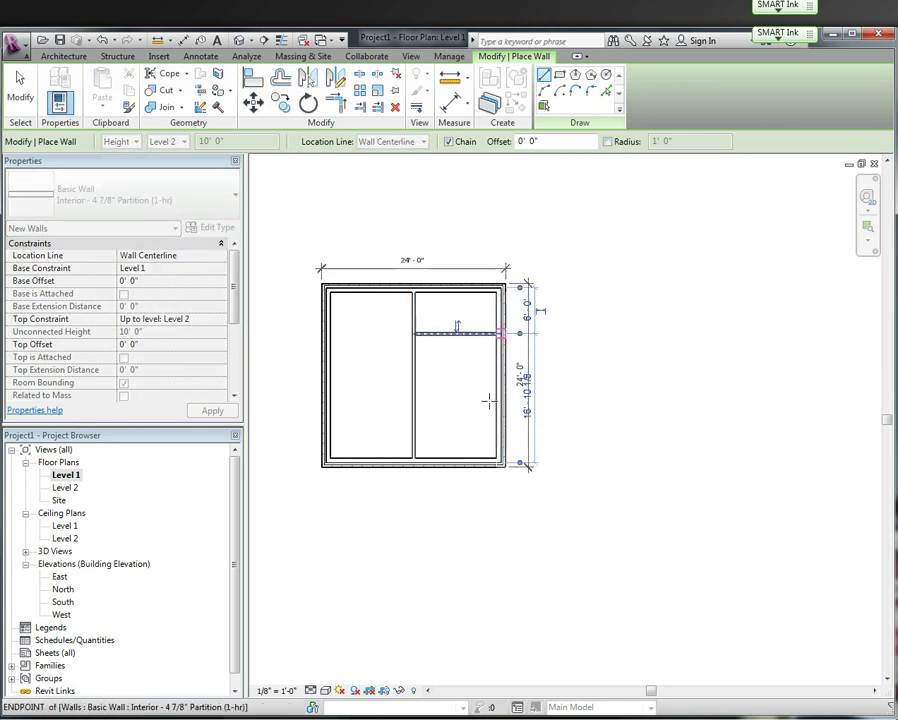
Add a second horizontal partition to the right exterior wall, then start Aligned dimension.
left_click(413, 405)
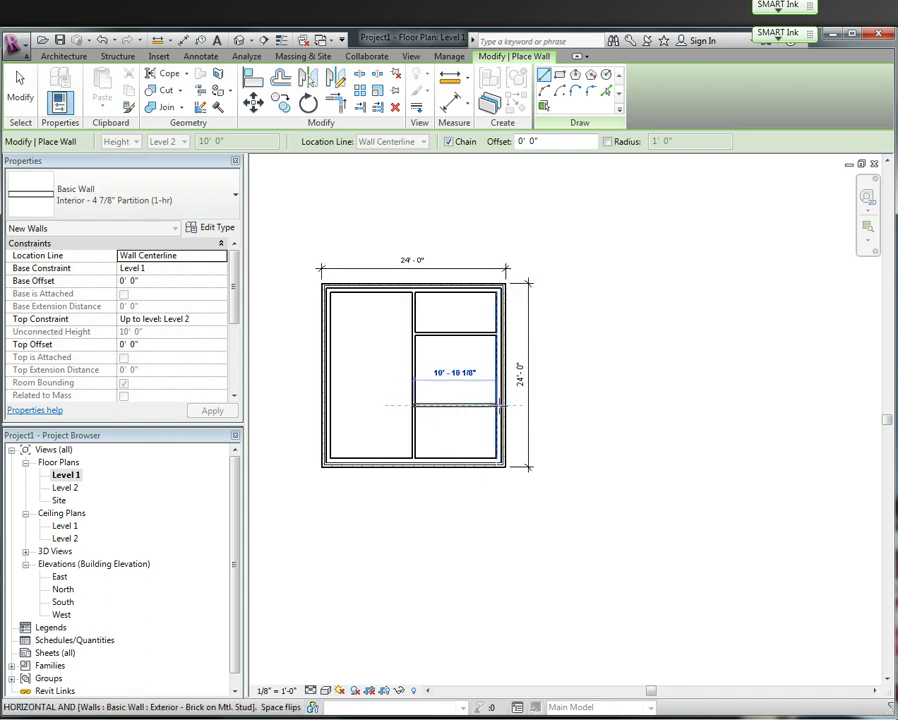
left_click(499, 405)
key("Escape")
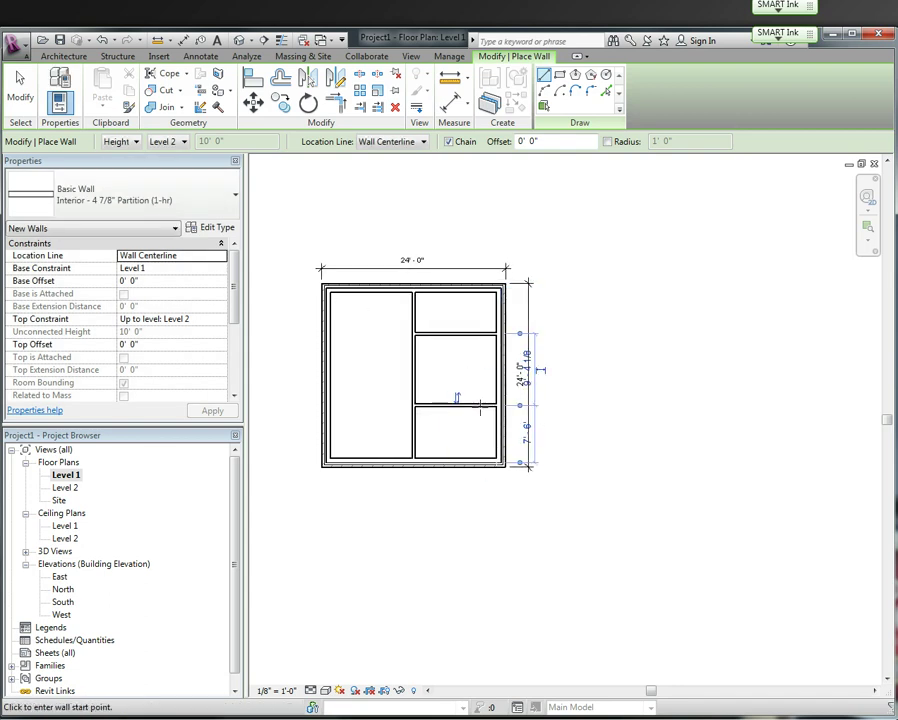
scroll(465, 405, "up", 3)
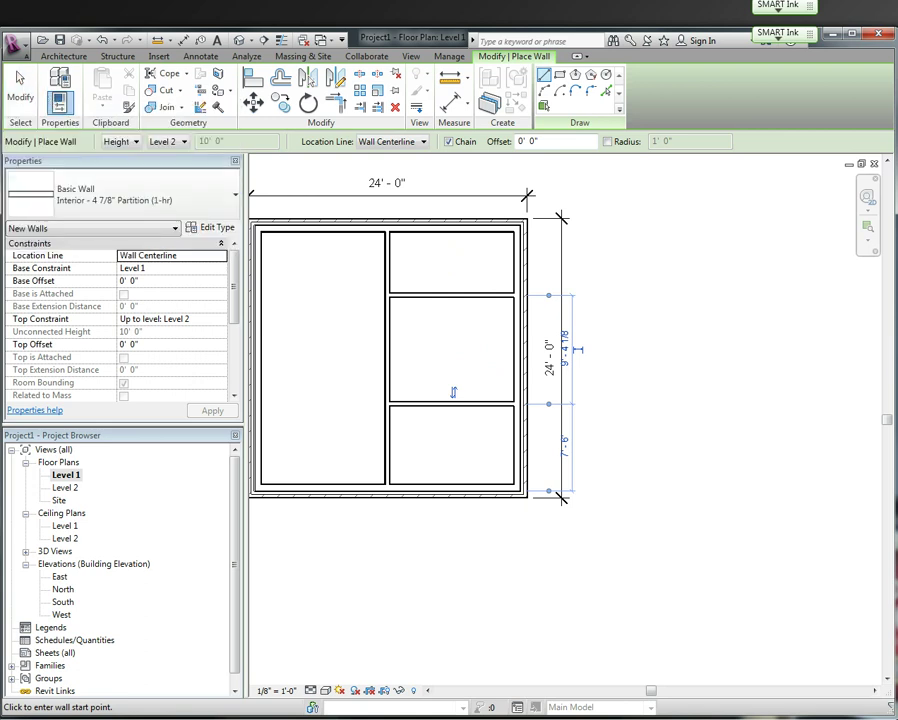
left_click(184, 40)
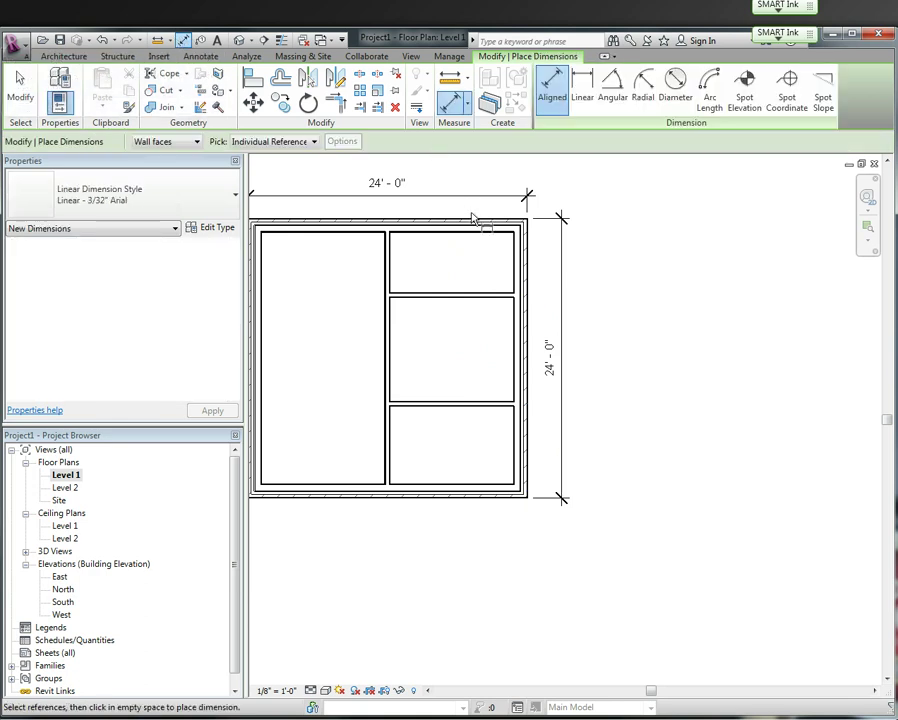
Chain-dimension the right rooms by wall faces: 6'-6 15/16", 9'-4 1/8", 8'-0 15/16".
left_click(198, 143)
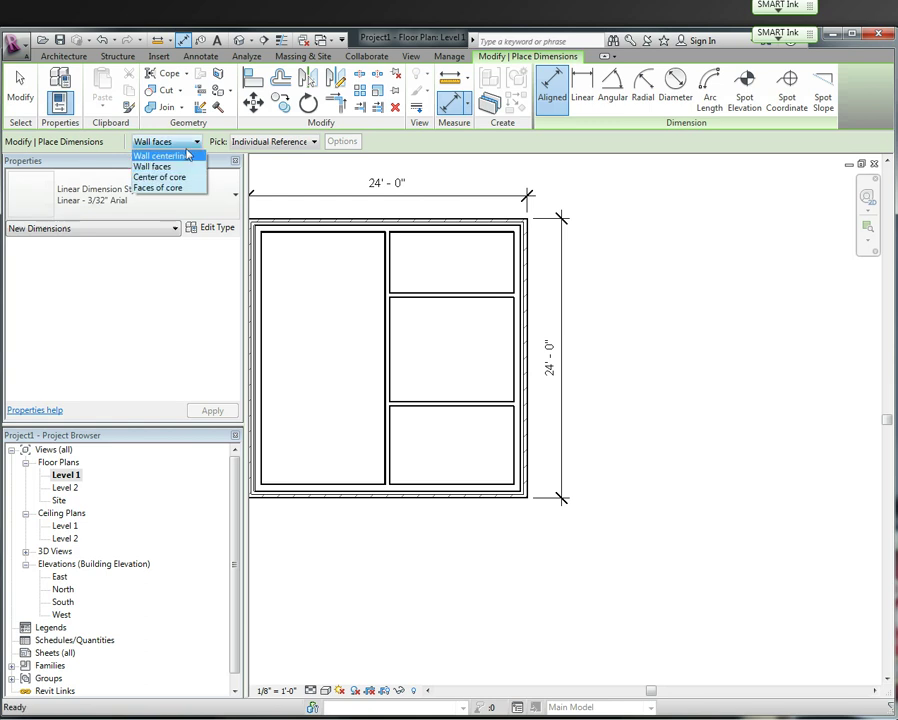
left_click(190, 145)
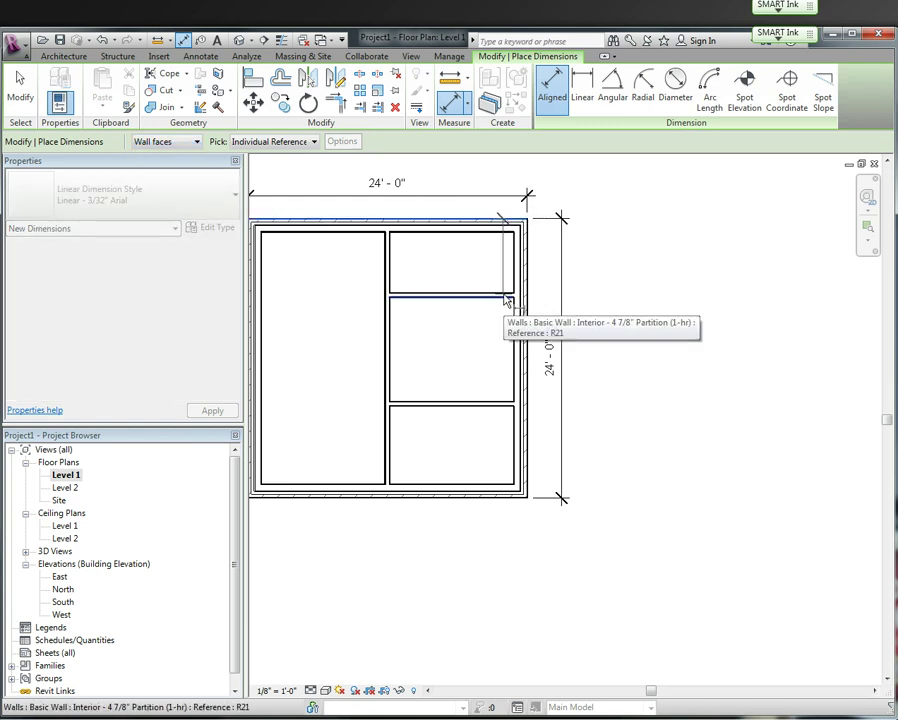
scroll(507, 300, "up", 5)
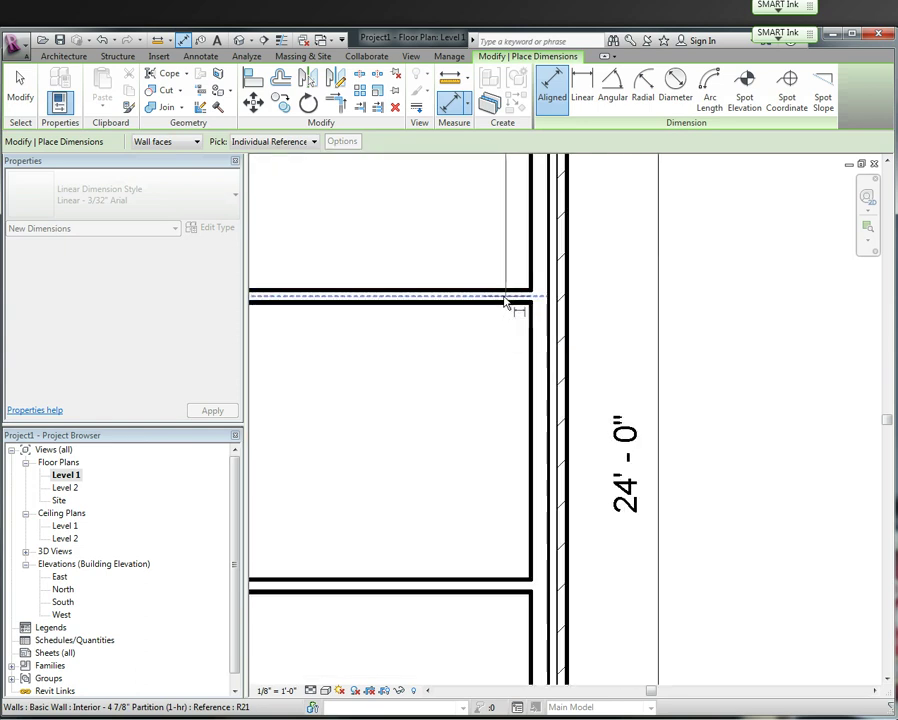
left_click(510, 300)
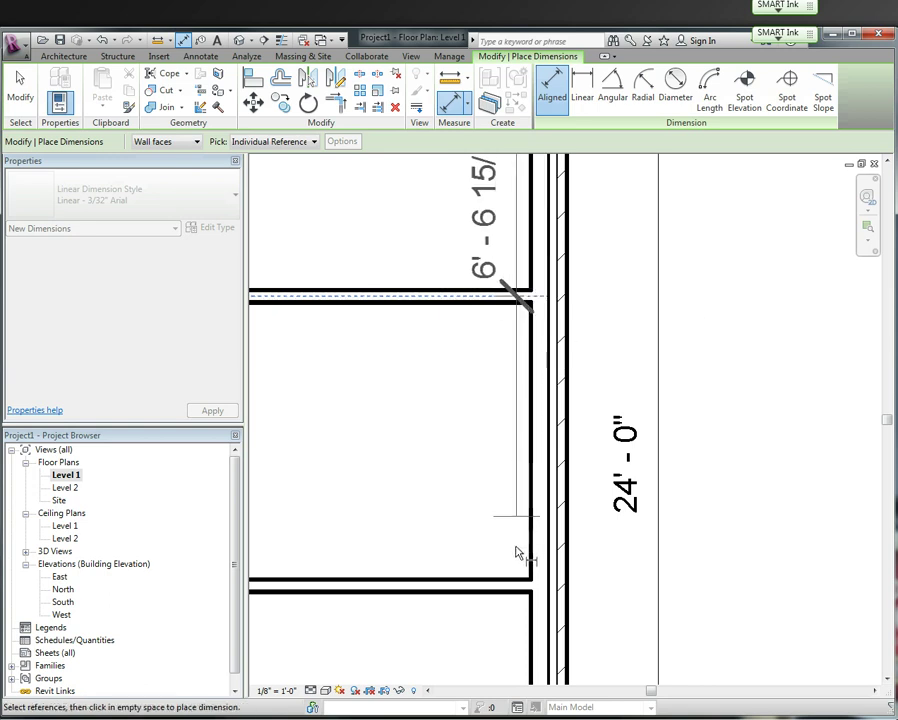
left_click(516, 591)
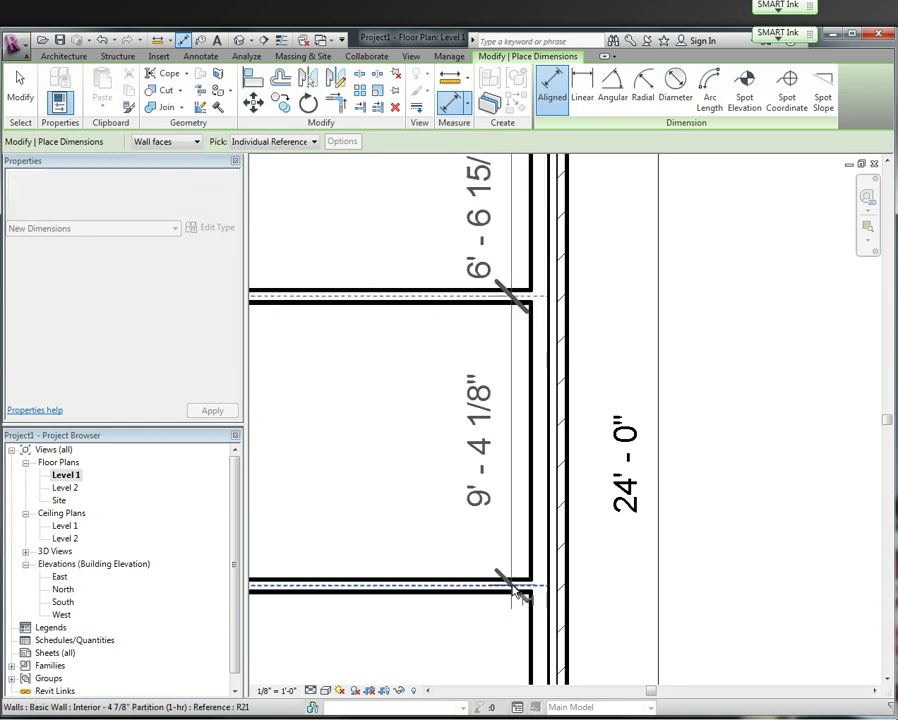
scroll(516, 590, "down", 5)
middle_click_drag(516, 588, 522, 492)
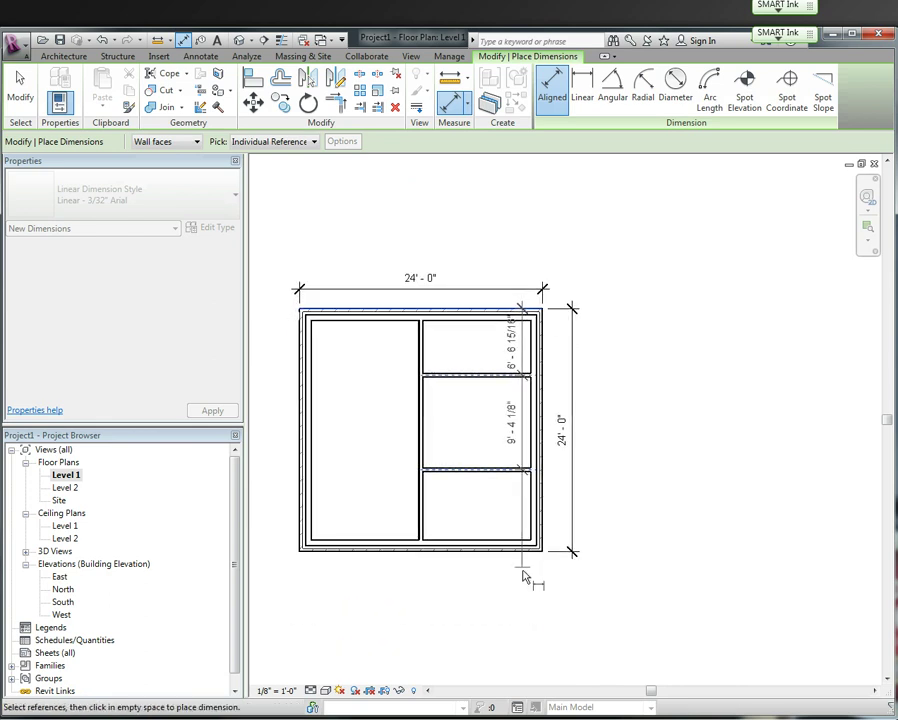
left_click(530, 560)
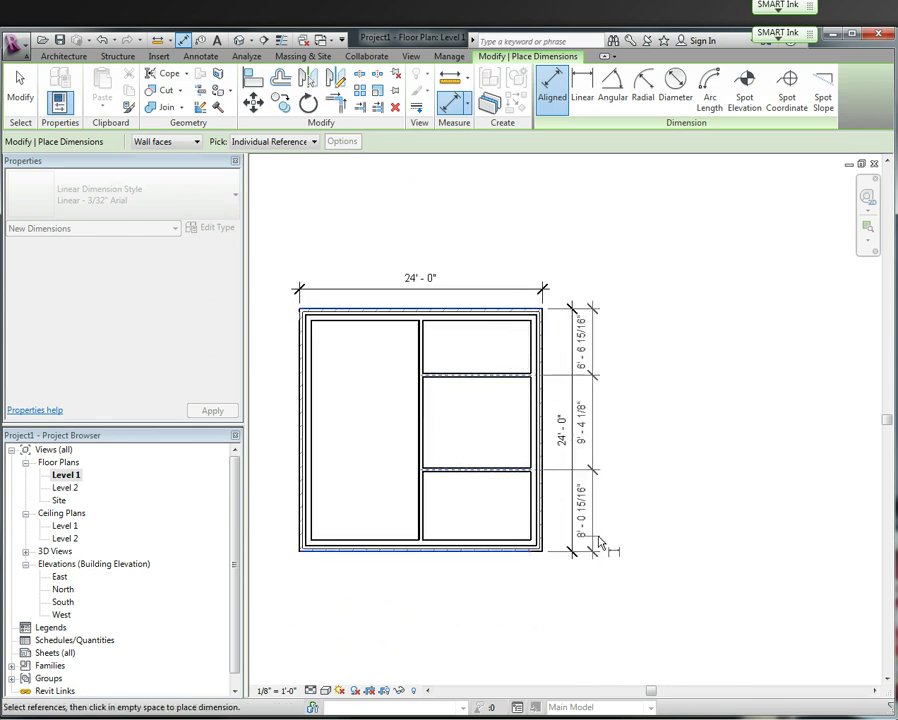
left_click(603, 545)
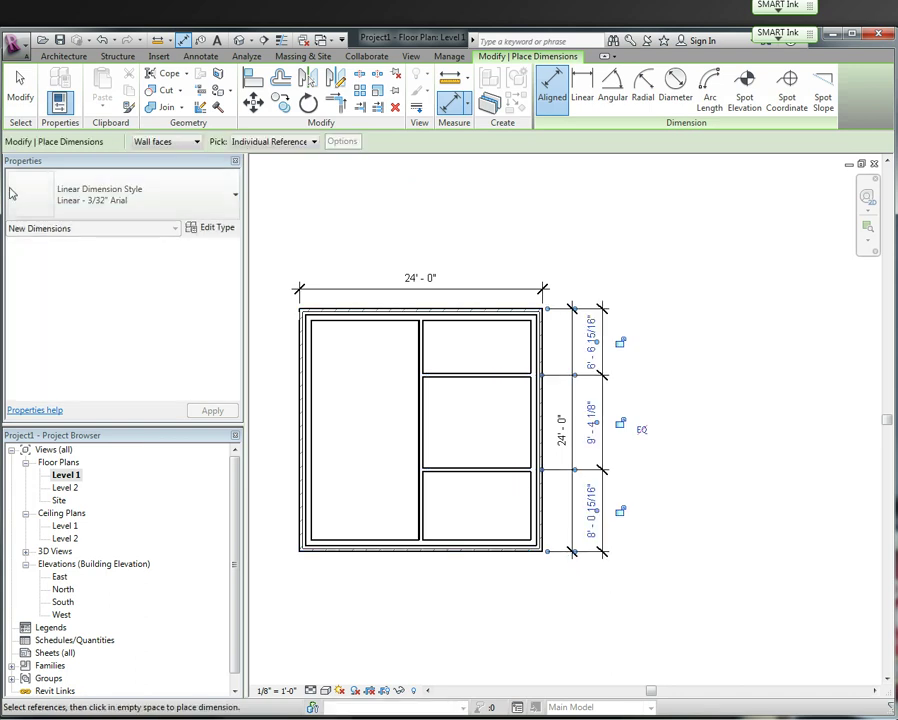
Drag the chained dimension closer to the wall, with the overall 24'-0" just outside it.
key("Escape")
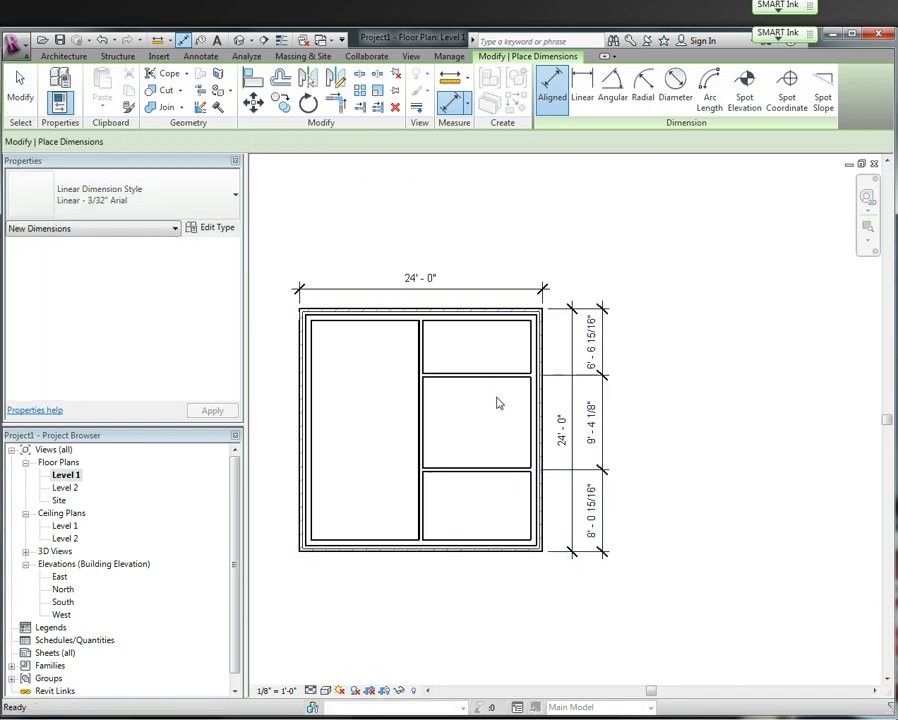
key("Escape")
left_click(568, 432)
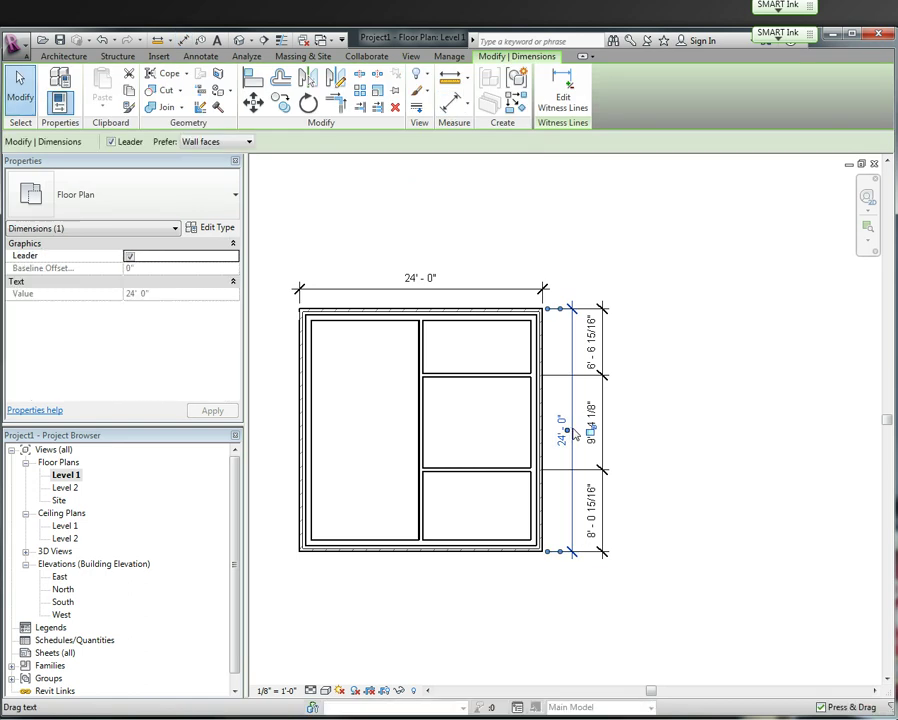
left_click_drag(568, 432, 626, 430)
left_click_drag(604, 376, 572, 367)
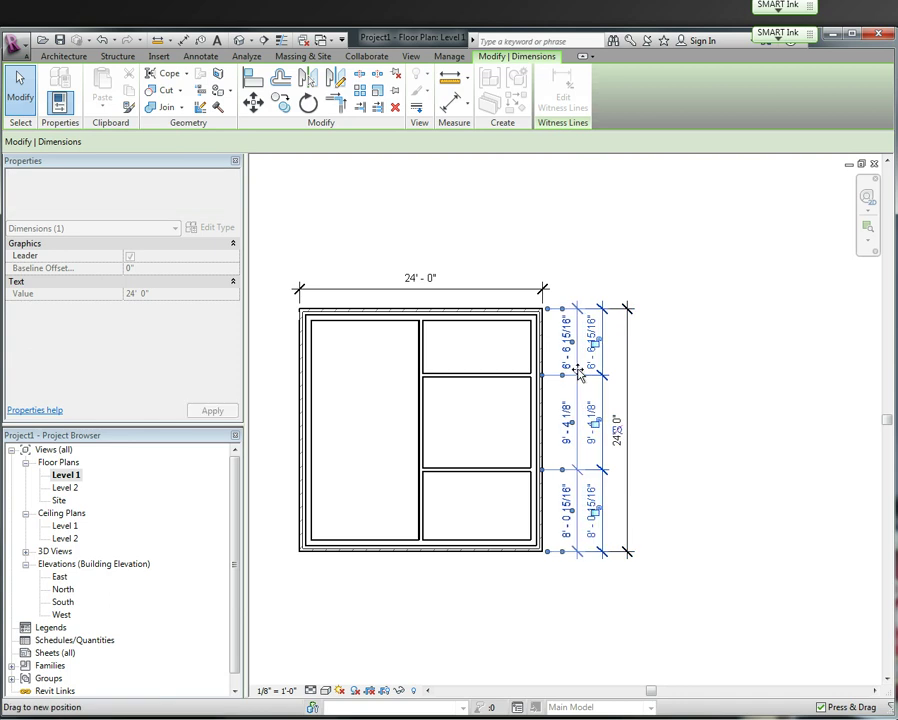
left_click_drag(626, 424, 602, 430)
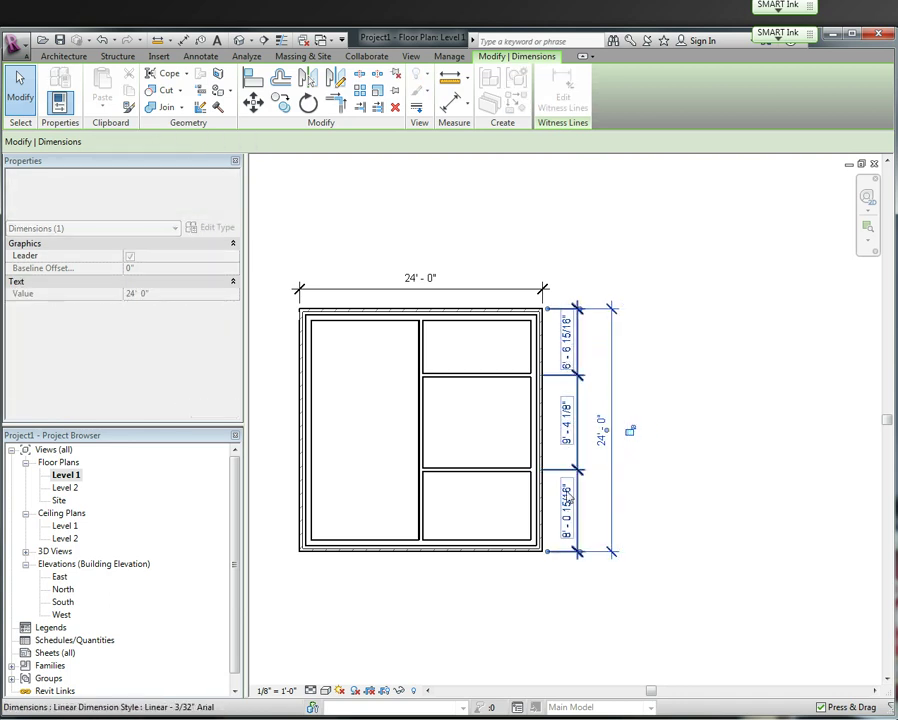
left_click(667, 500)
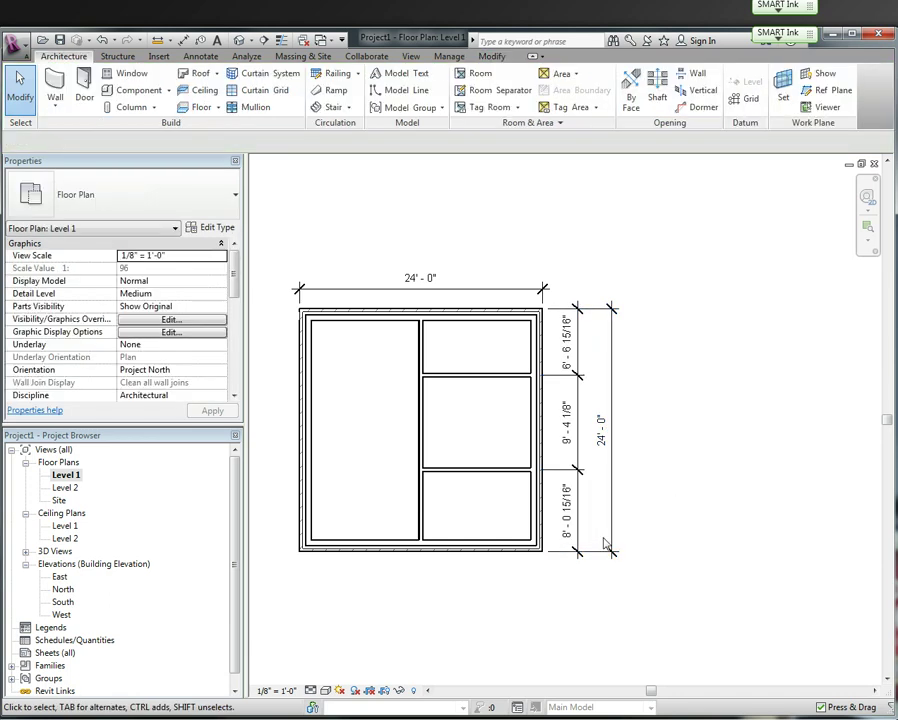
left_click(577, 432)
scroll(613, 432, "up", 1)
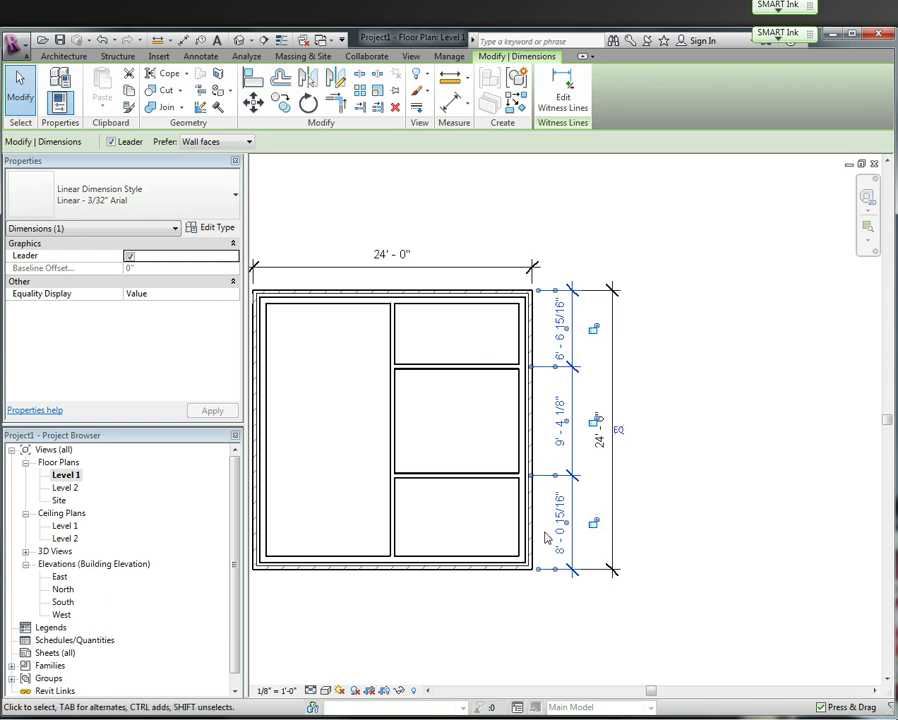
Equalize the three right-hand room segments, then delete that chained dimension and unconstrain the walls.
left_click(618, 429)
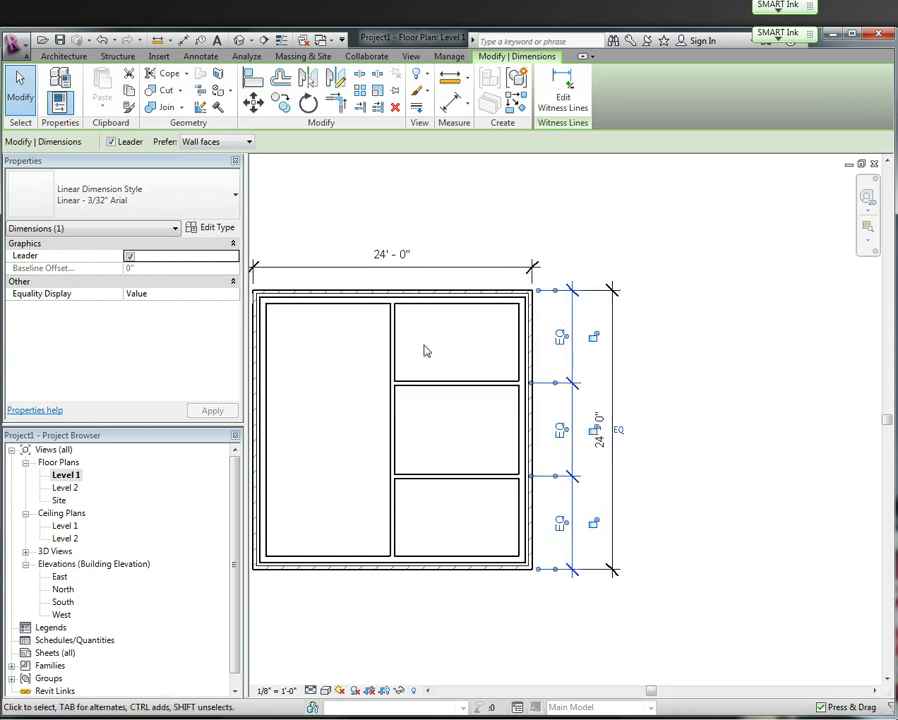
left_click(720, 448)
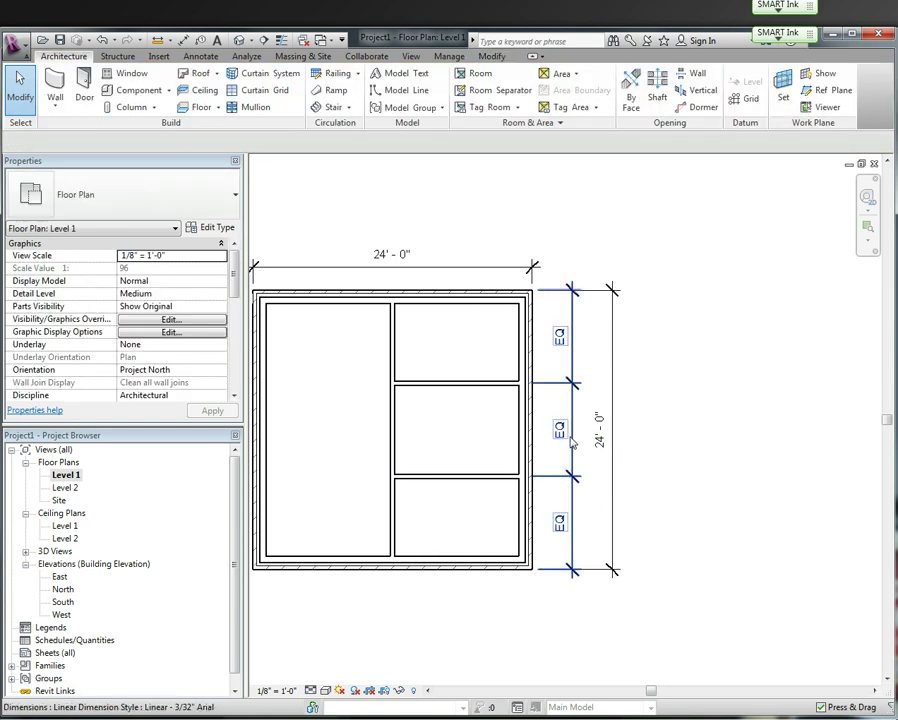
left_click(561, 345)
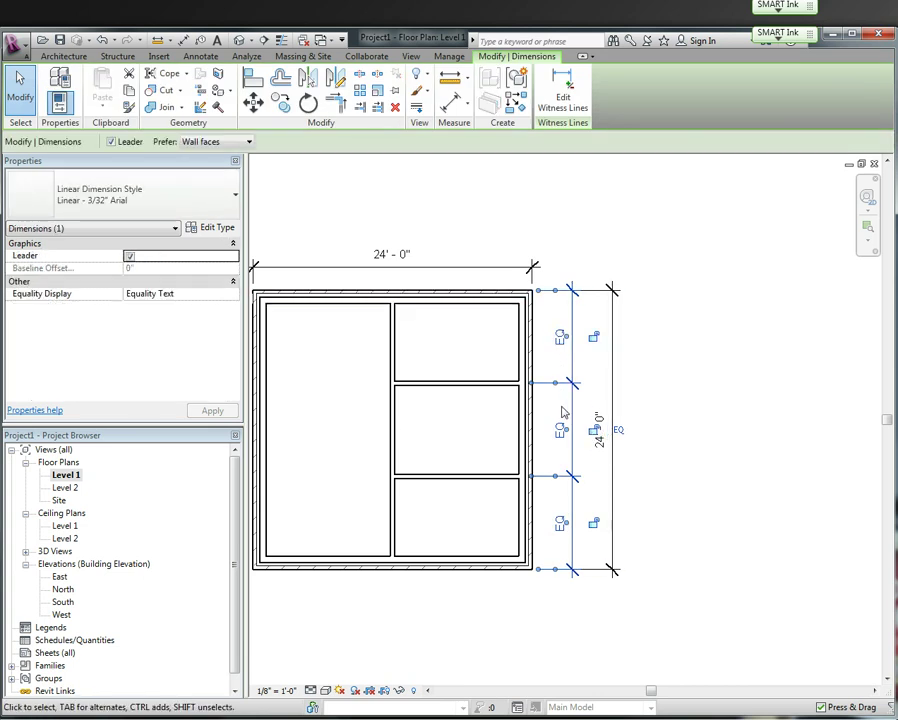
key("Delete")
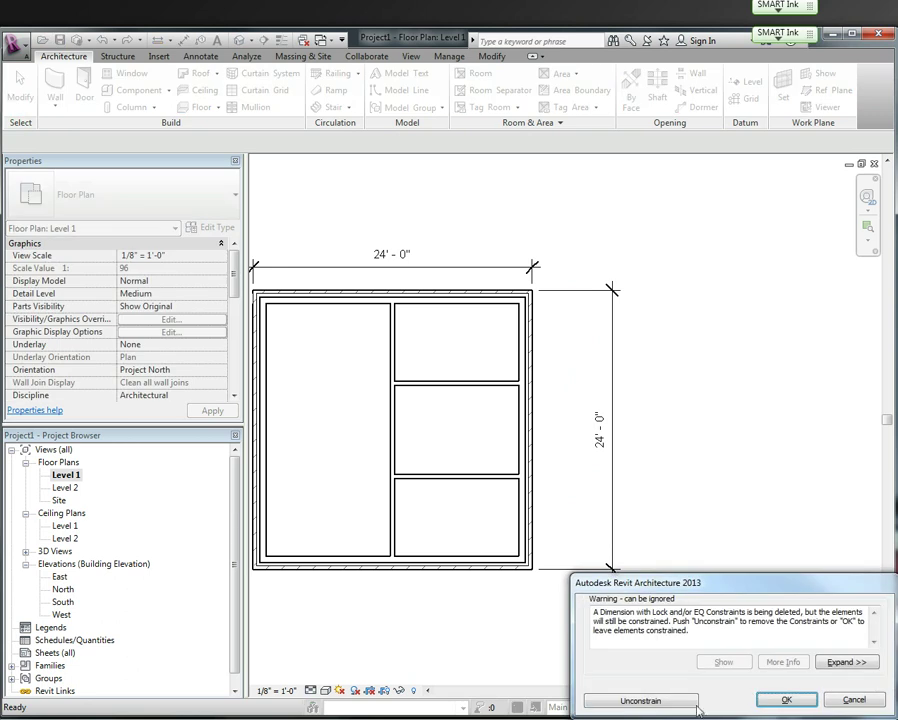
left_click(653, 700)
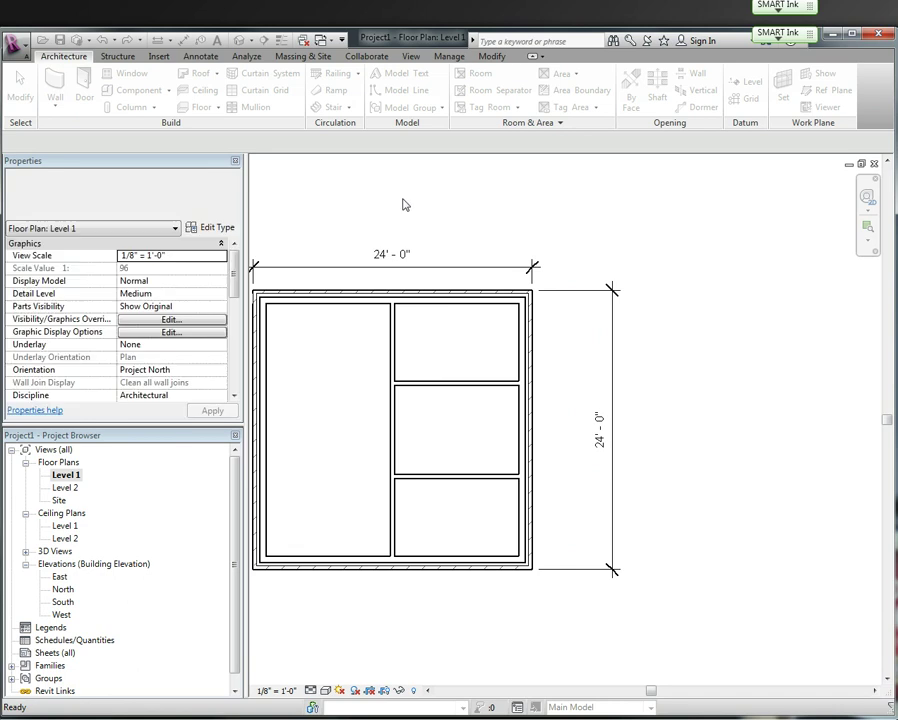
With DI, chain a dimension from the top wall through the partitions, reading 8'-0" and 8'-0".
key("d")
key("i")
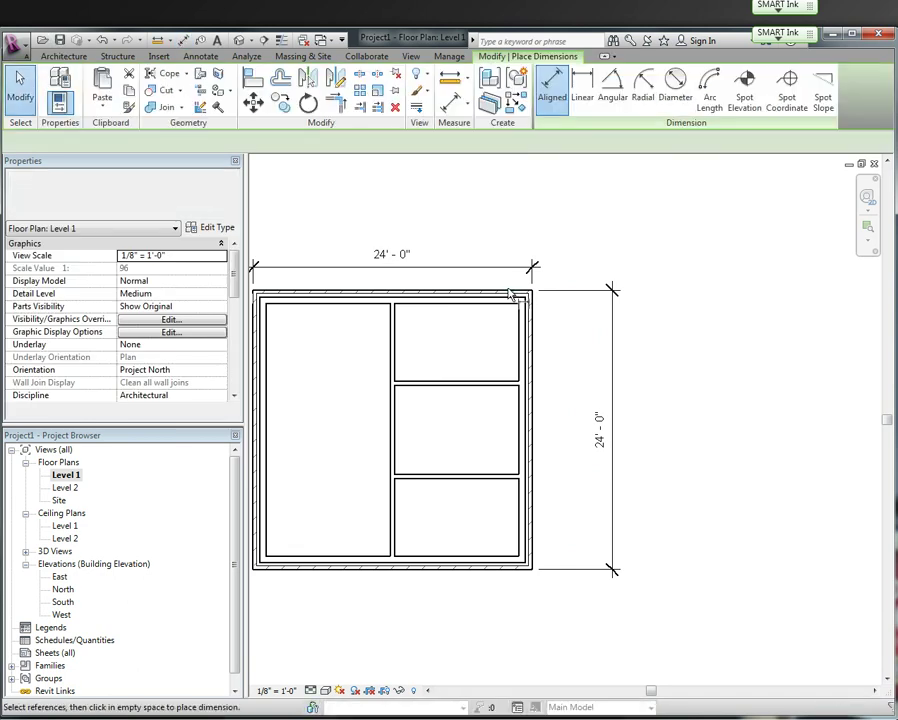
left_click(510, 295)
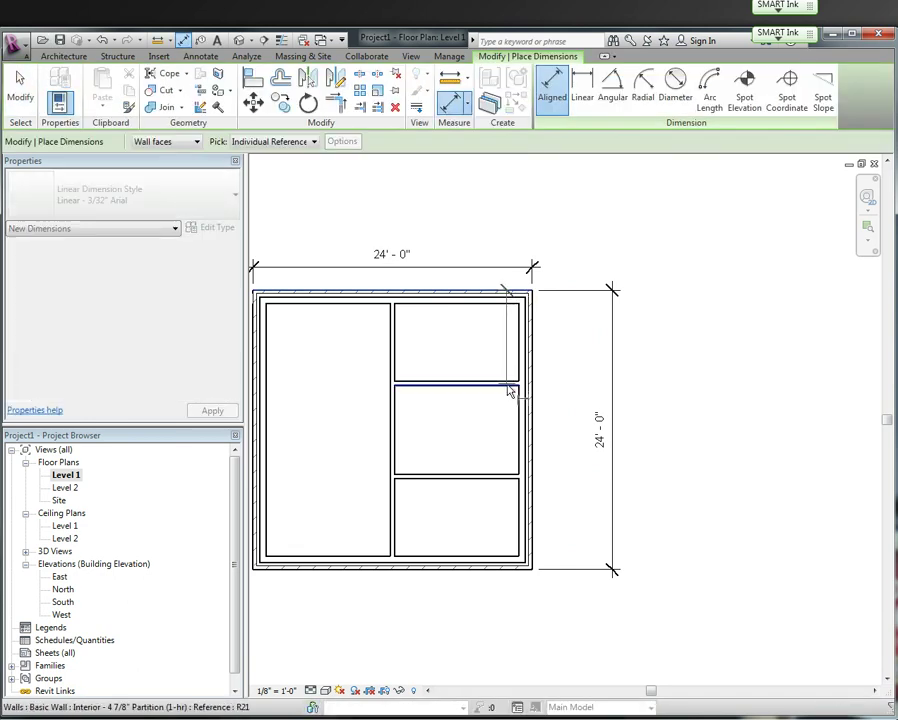
scroll(510, 392, "up", 2)
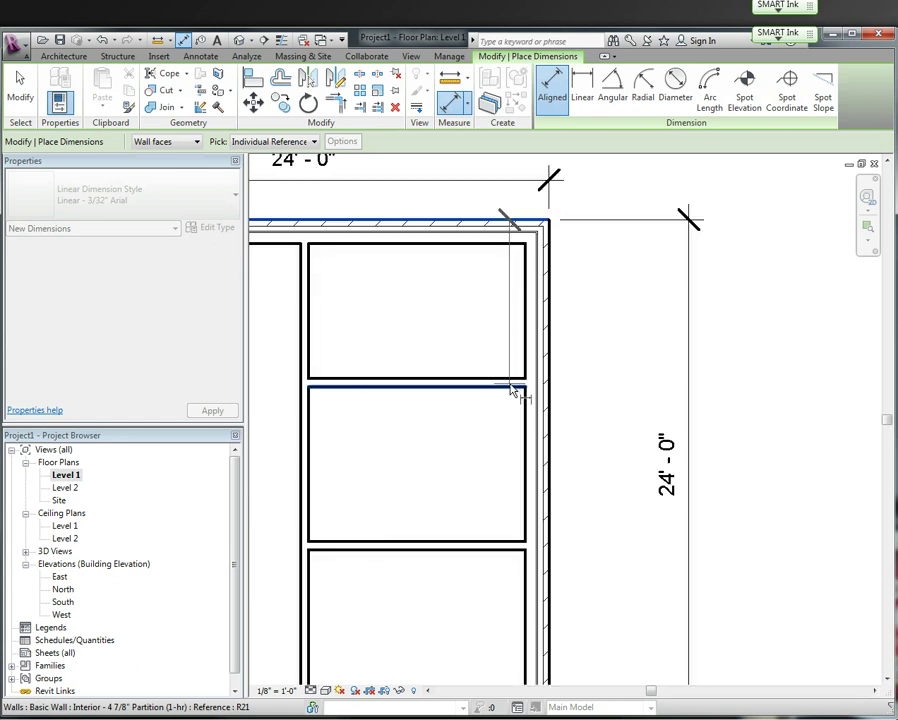
scroll(512, 392, "up", 2)
left_click(516, 391)
left_click(518, 634)
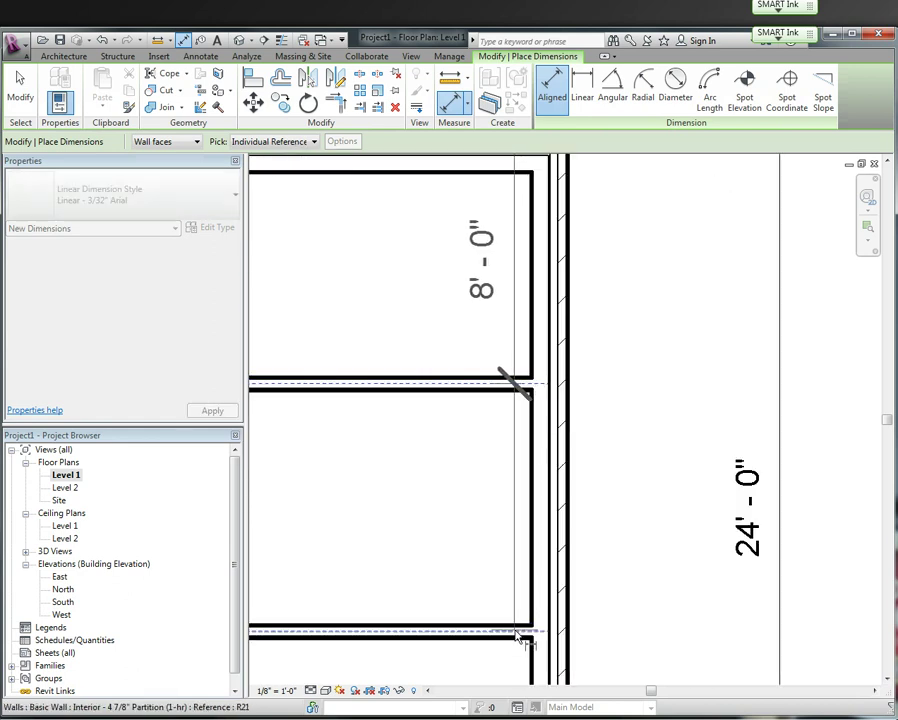
left_click(662, 563)
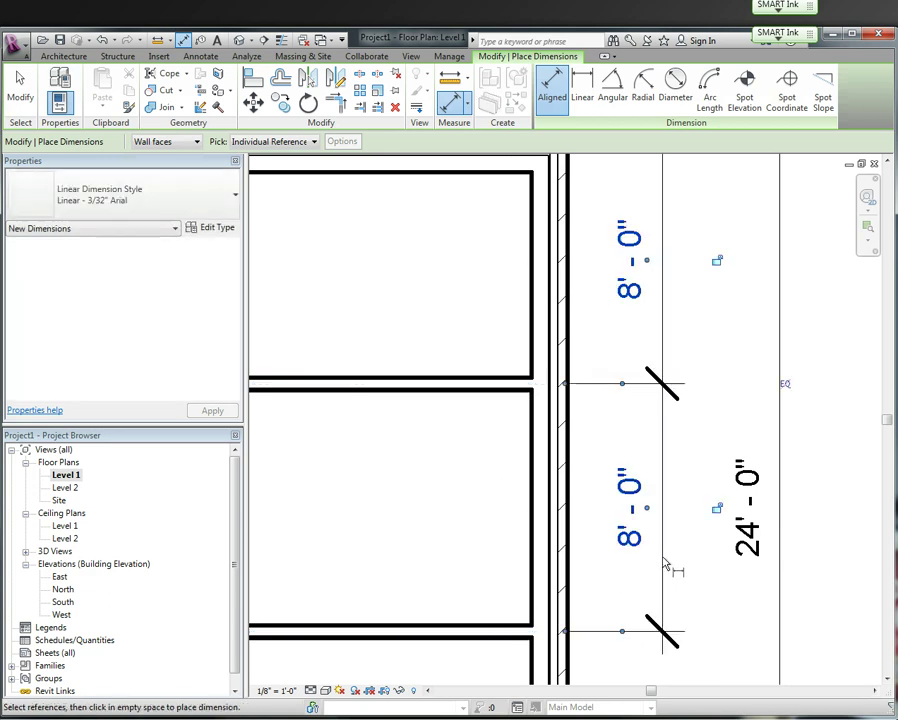
key("Escape")
key("Escape")
scroll(662, 563, "down", 4)
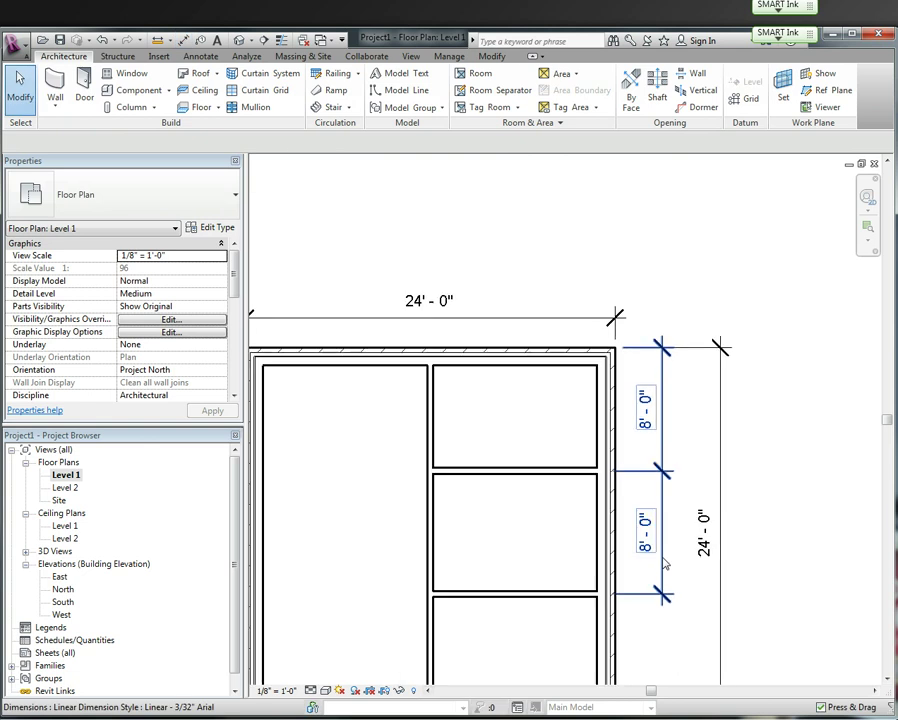
scroll(647, 529, "up", 2)
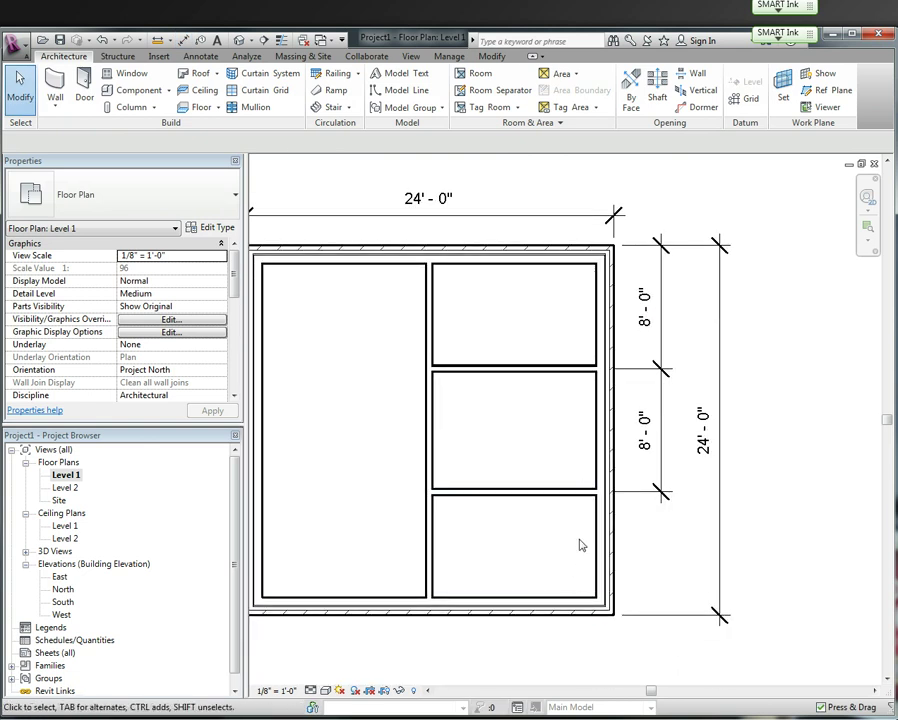
left_click(645, 437)
Start an aligned dimension with Pick set to Entire Walls and review its auto-dimension options.
key("Escape")
left_click(184, 40)
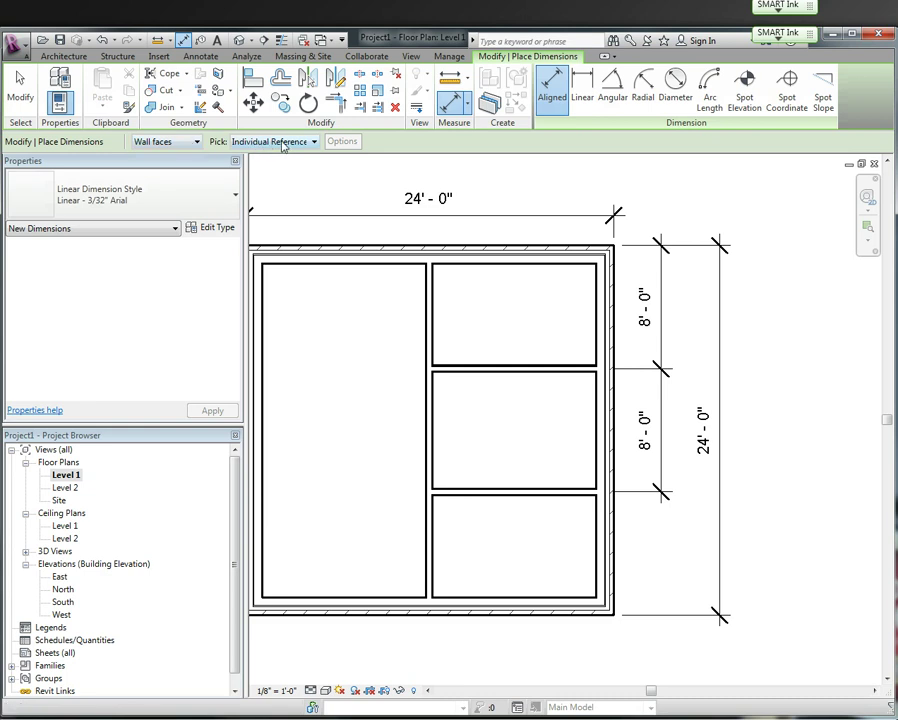
left_click(315, 143)
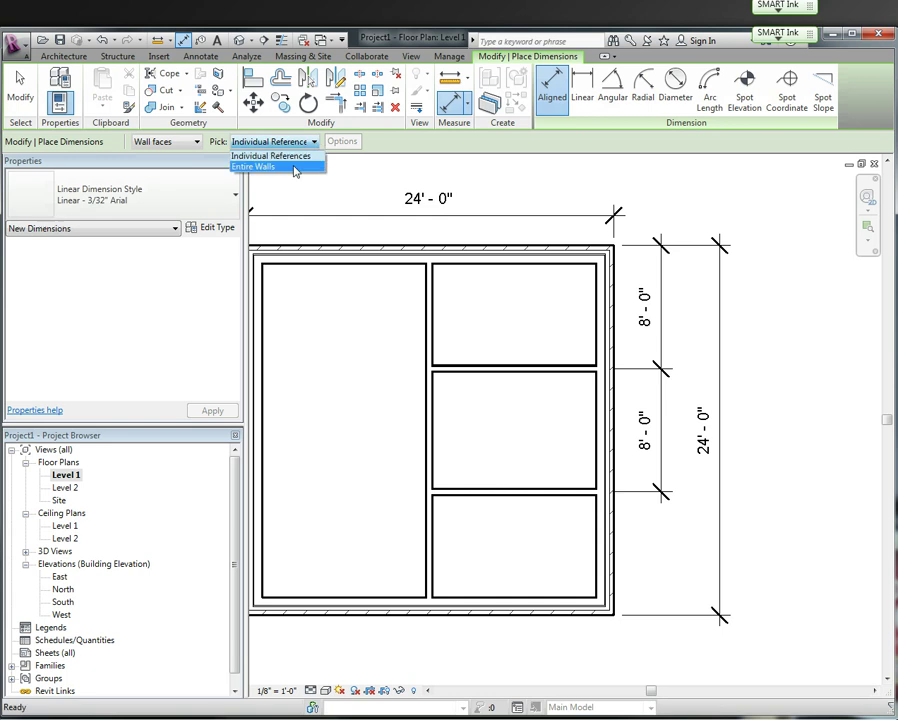
left_click(296, 168)
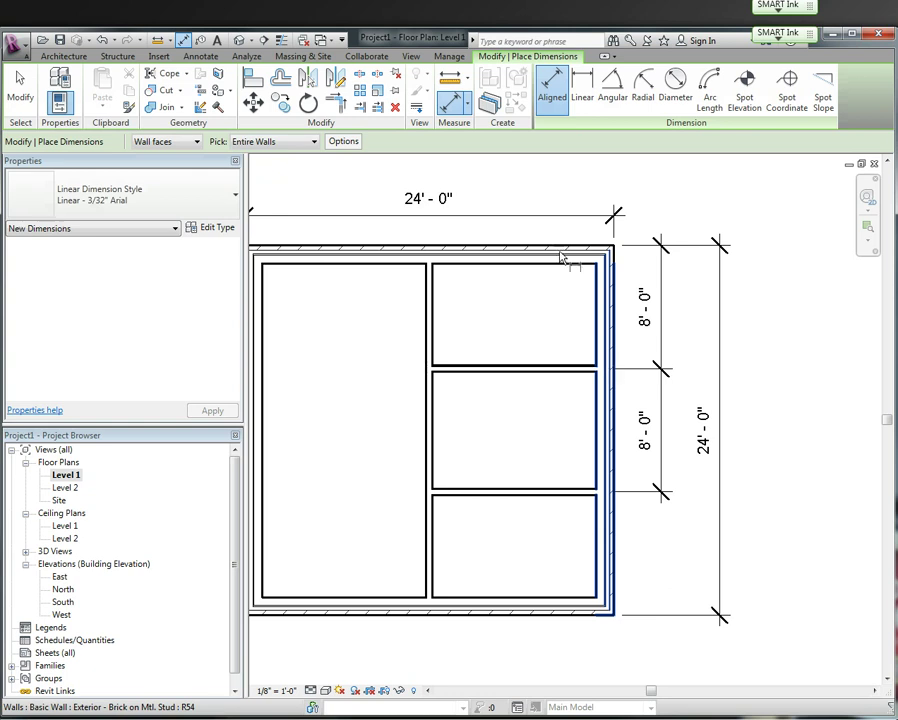
left_click(340, 142)
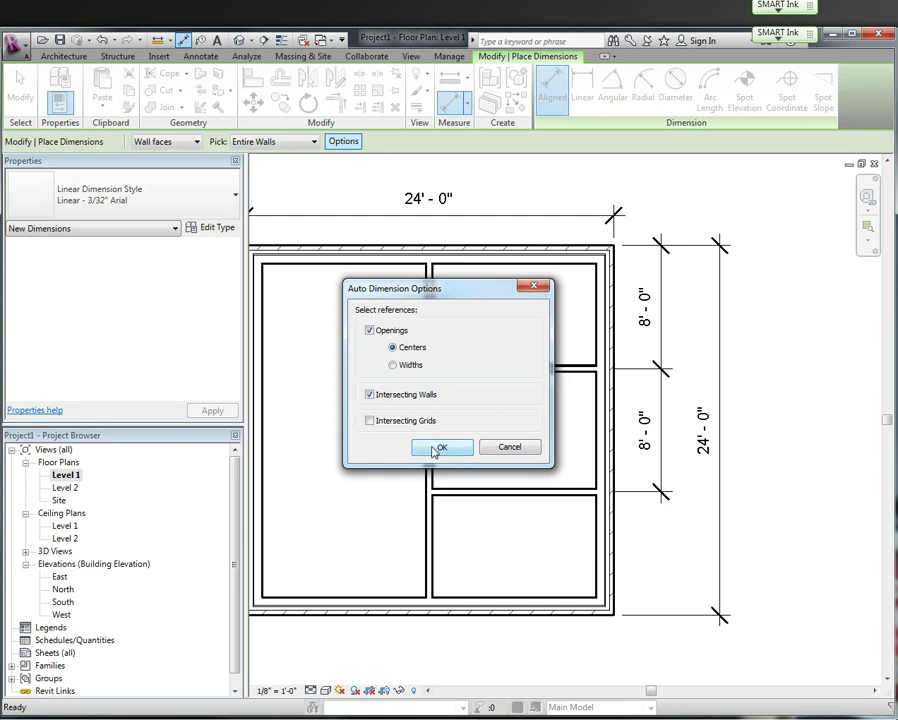
left_click(502, 450)
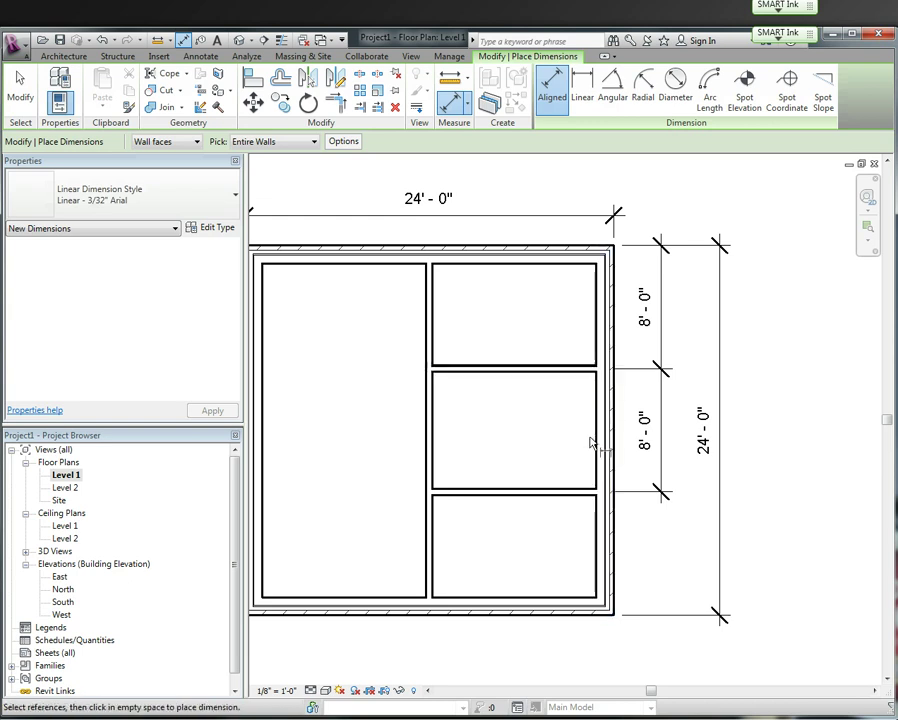
Dimension the right exterior wall to wall centerlines, reading 7'-5 1/16", 8'-0", 7'-5 1/16".
left_click(608, 385)
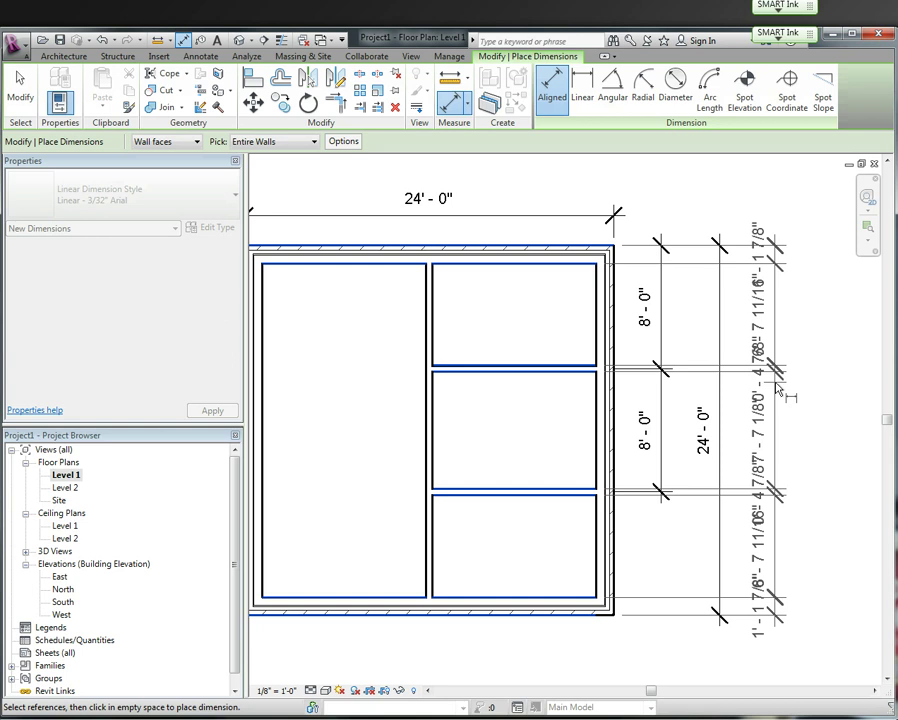
key("Escape")
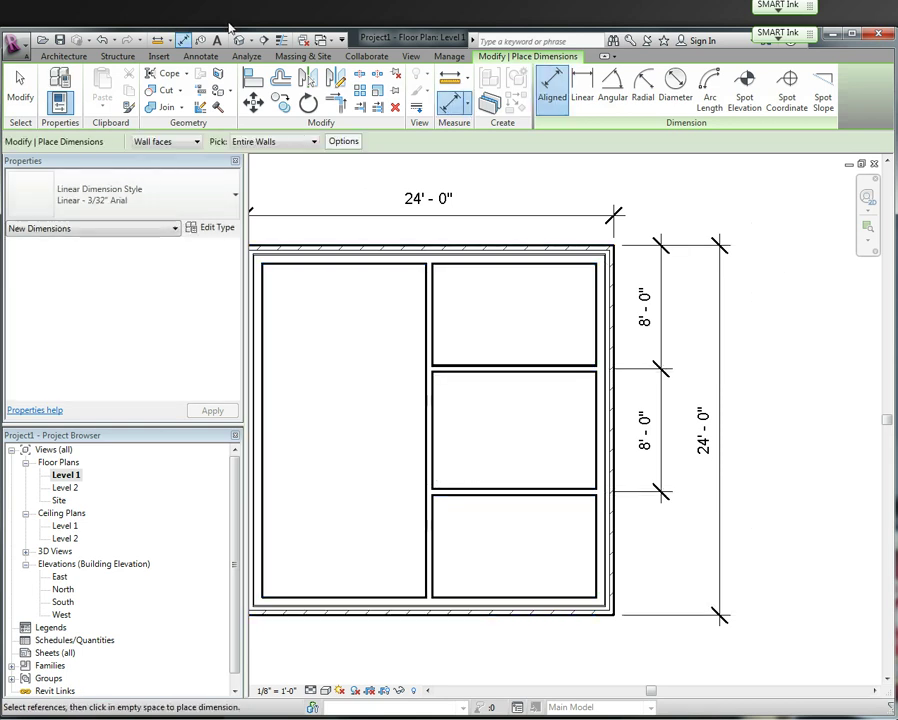
left_click(188, 143)
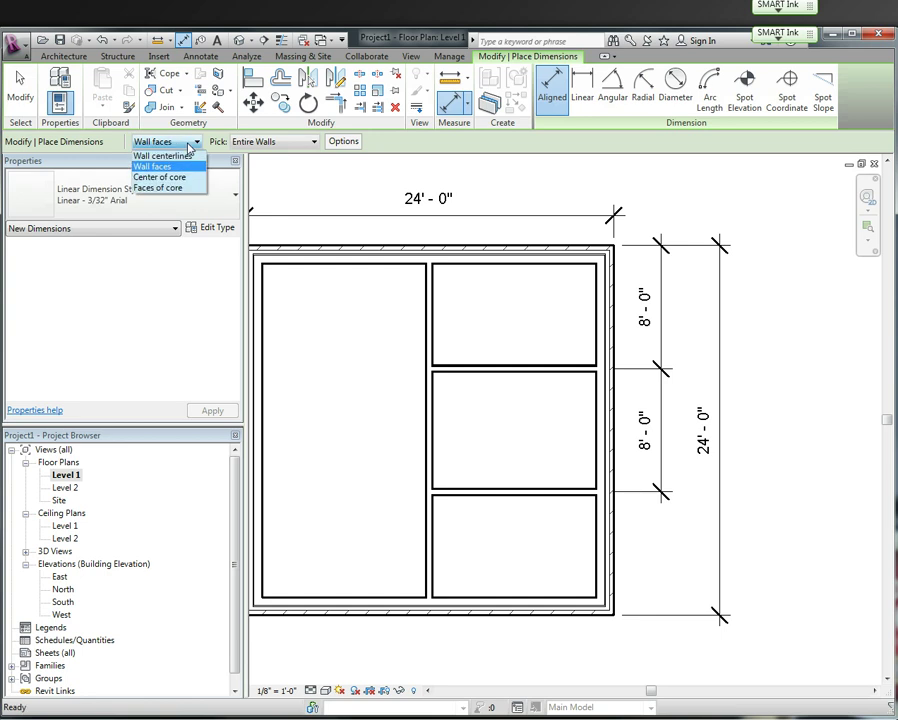
left_click(160, 156)
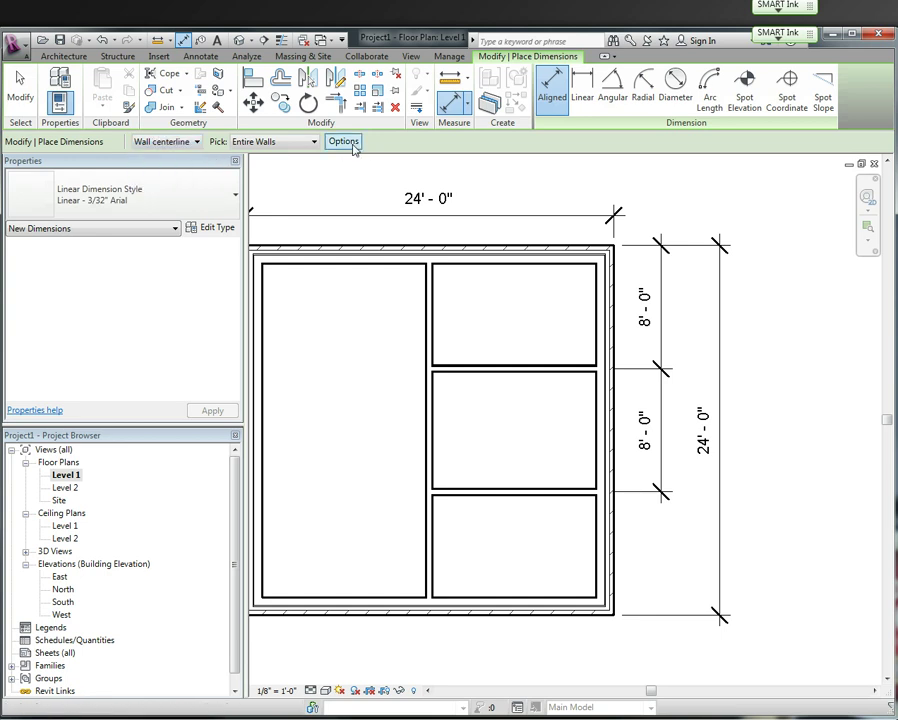
left_click(608, 420)
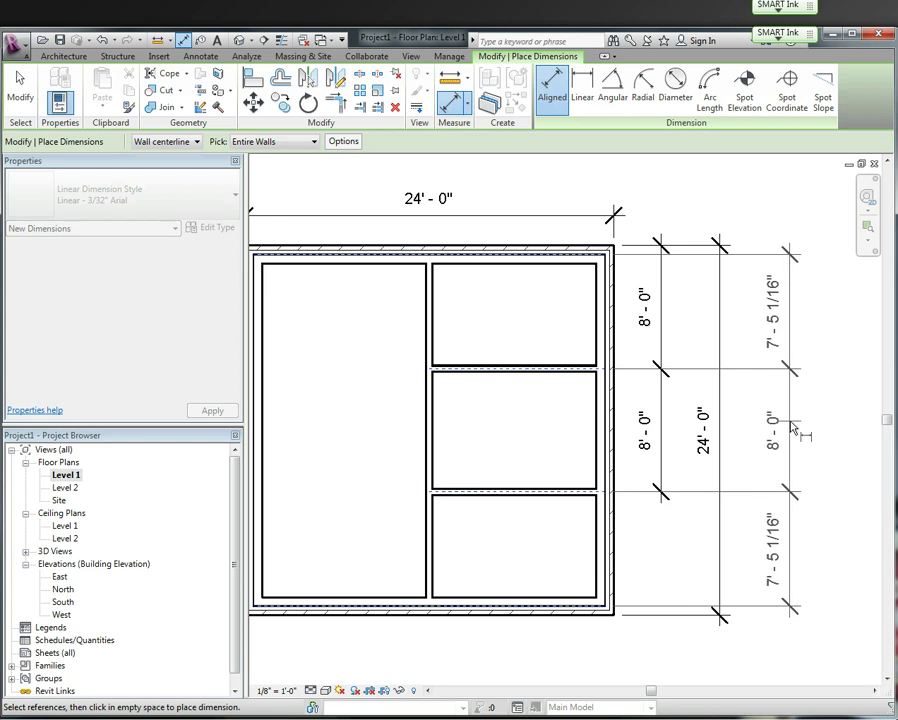
left_click(792, 427)
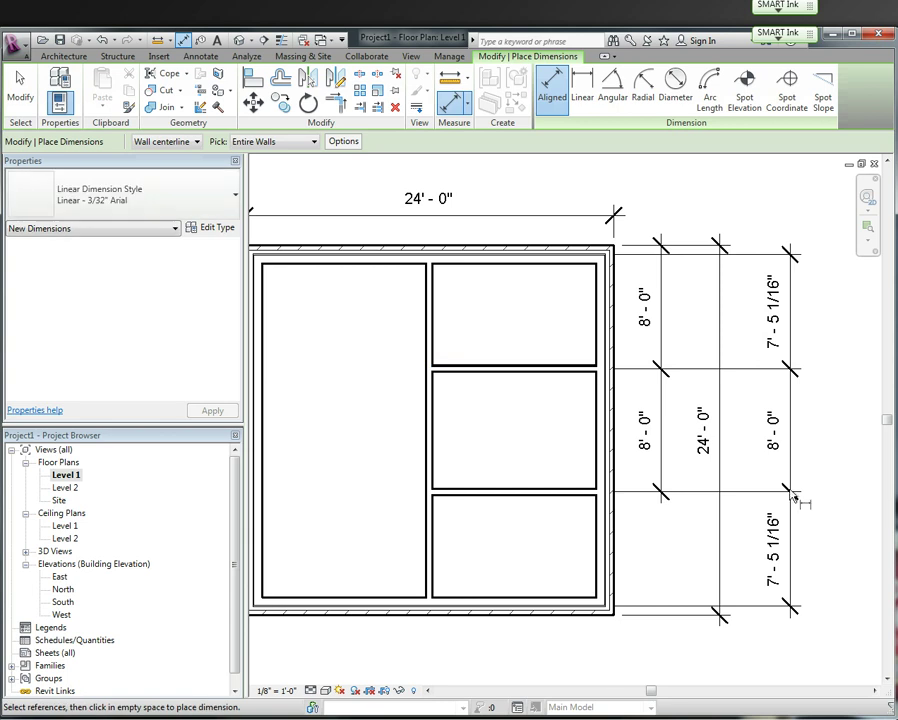
key("Escape")
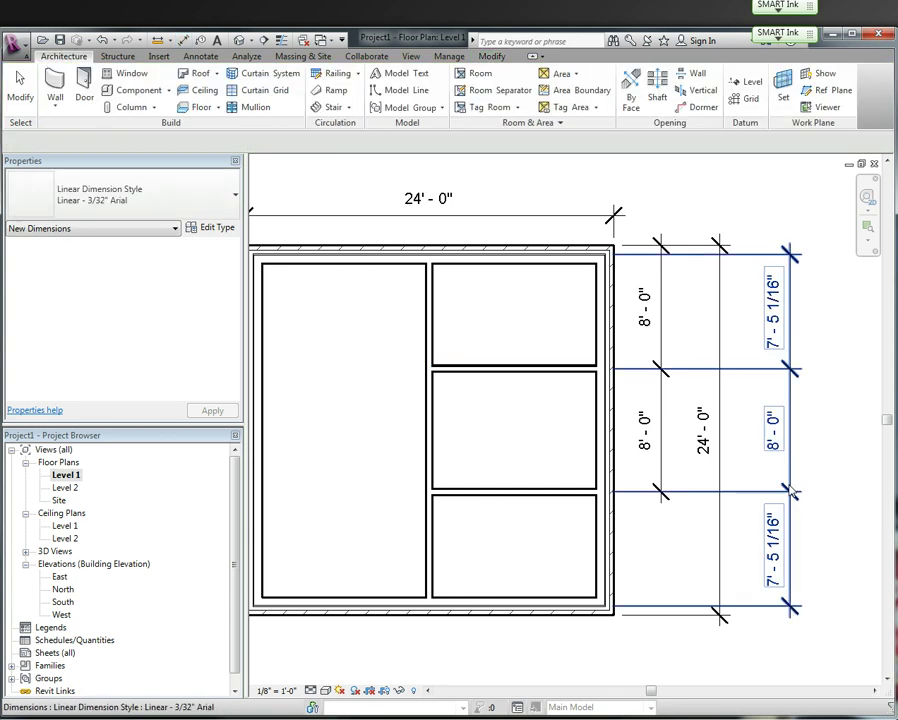
Drag the new string's bottom and top witness lines to the exterior wall corners.
left_click(787, 604)
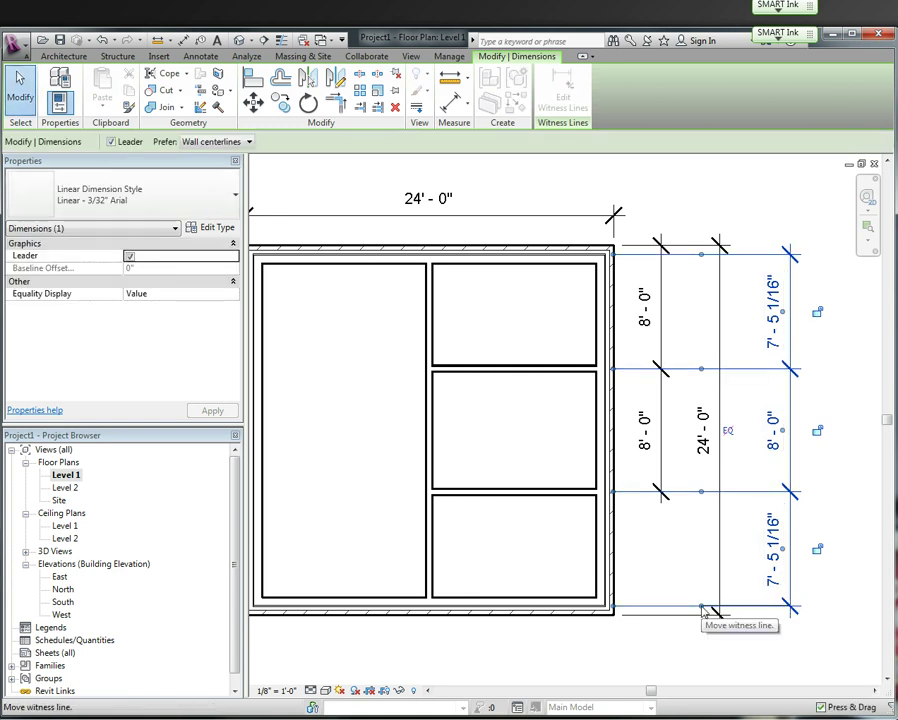
left_click_drag(703, 610, 613, 618)
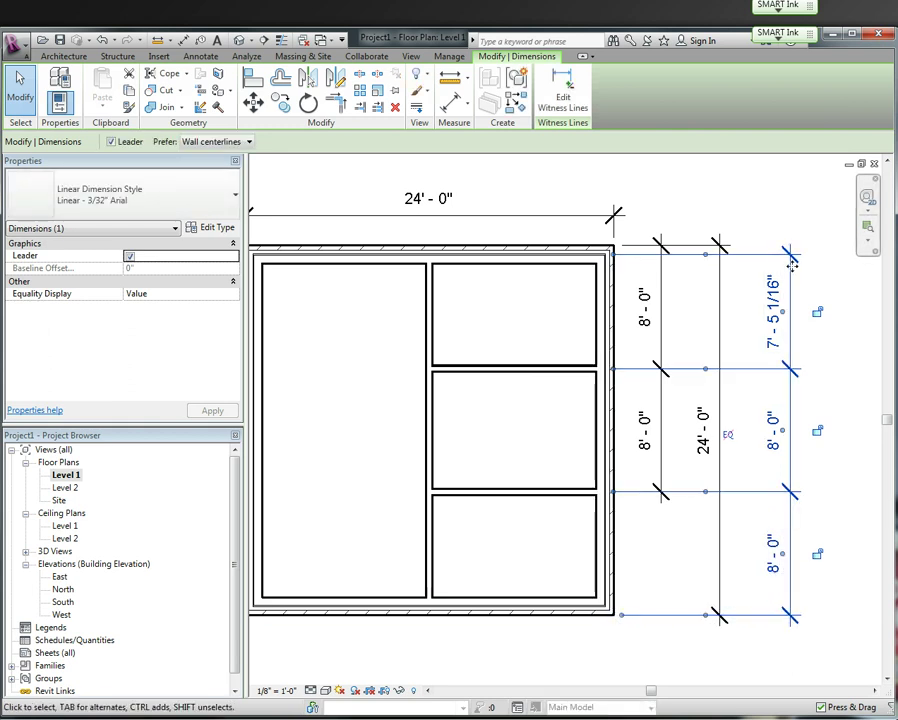
left_click_drag(694, 258, 605, 252)
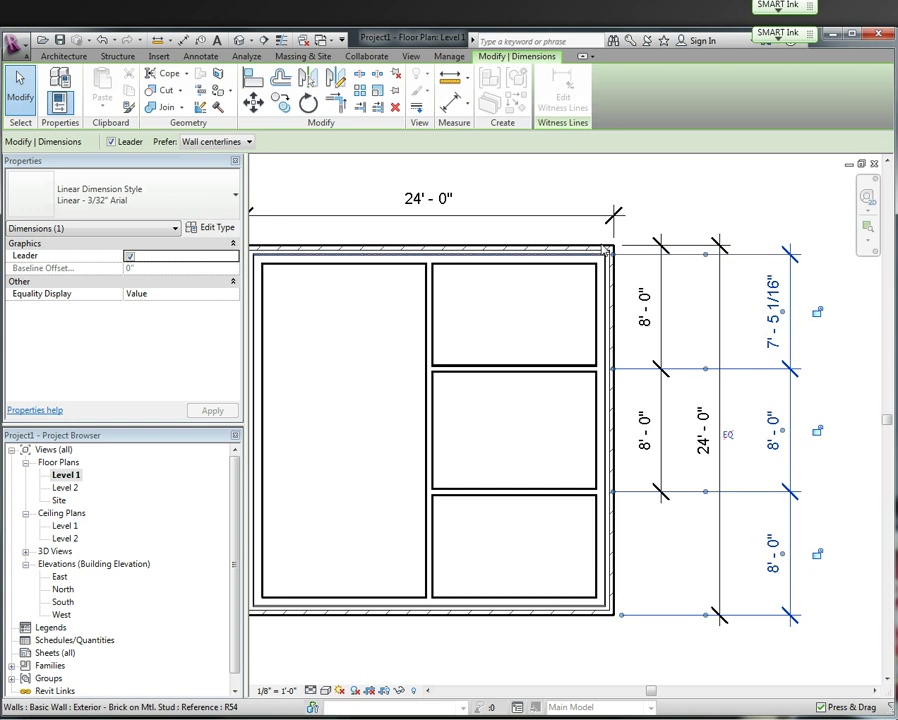
scroll(658, 262, "up", 4)
left_click_drag(780, 246, 555, 232)
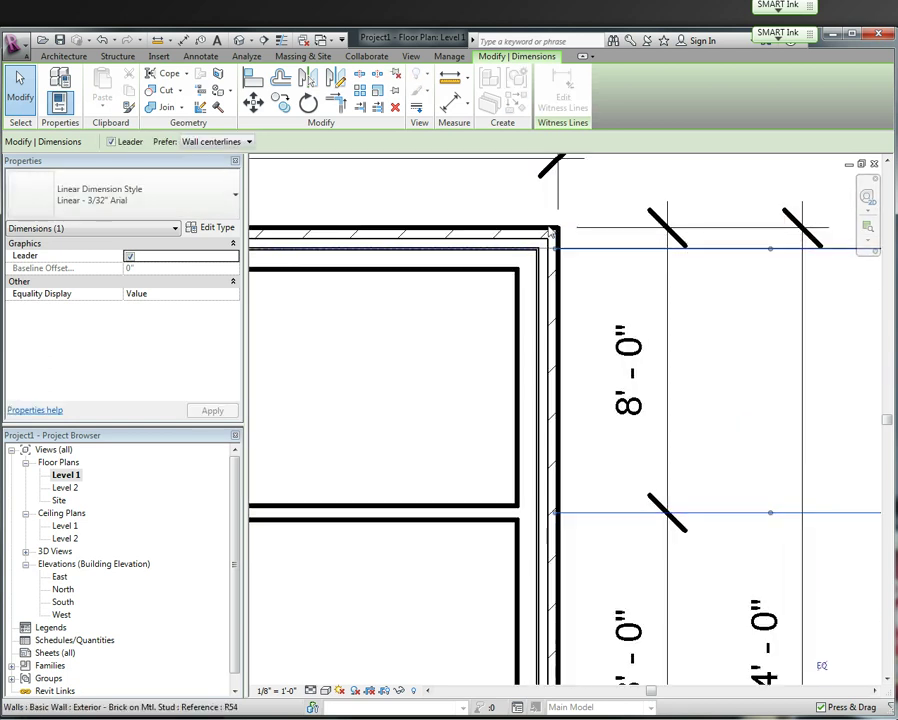
scroll(702, 356, "down", 2)
left_click_drag(756, 277, 546, 259)
scroll(772, 410, "down", 2)
middle_click_drag(768, 416, 667, 343)
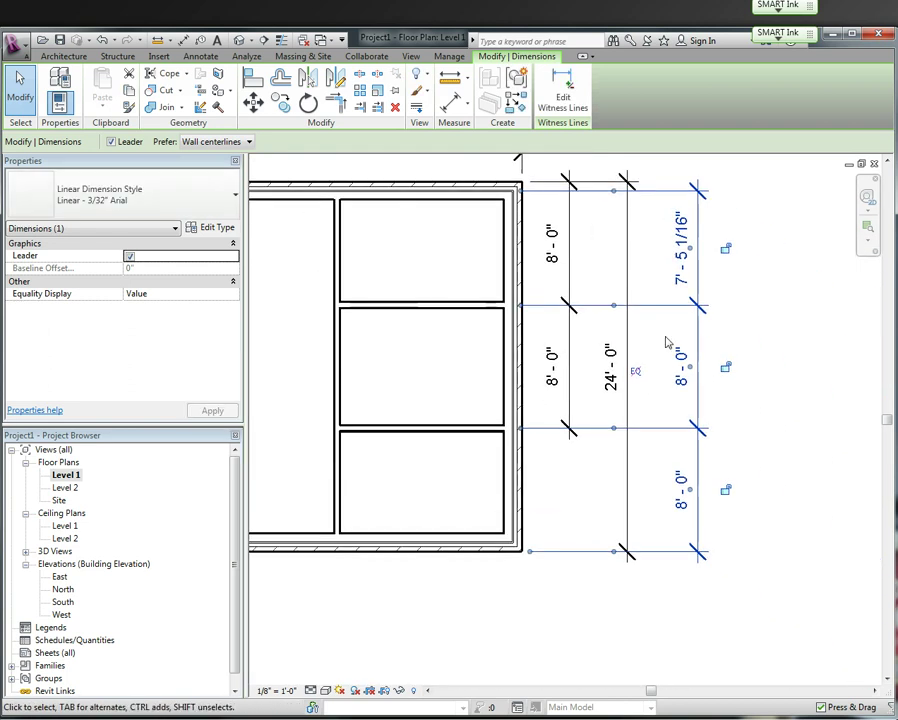
Edit the string's witness lines, dropping the top wall reference and stretching its top end upward.
left_click(566, 88)
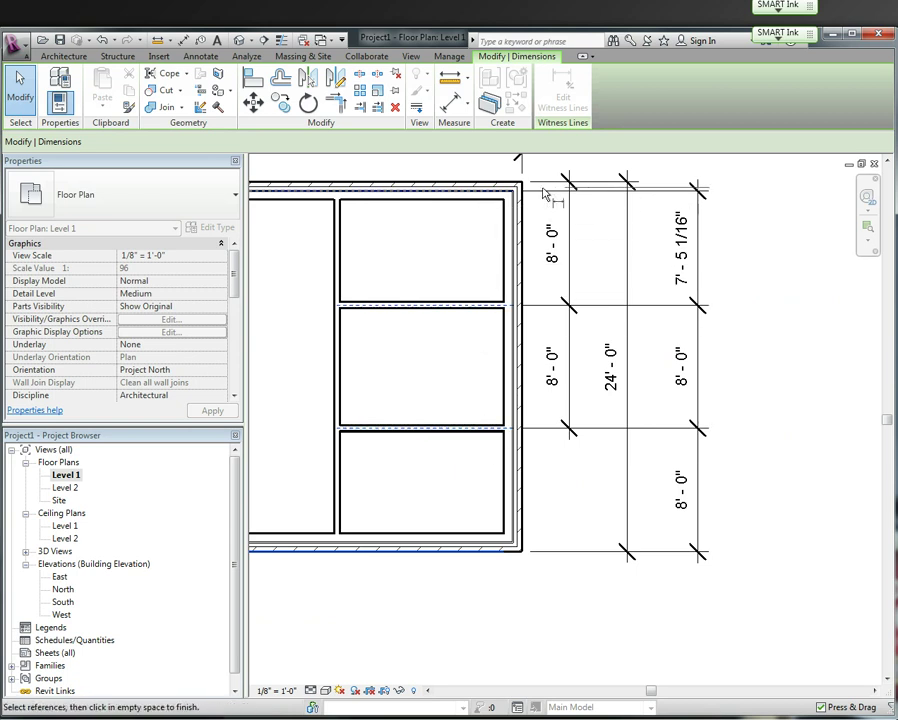
left_click(480, 197)
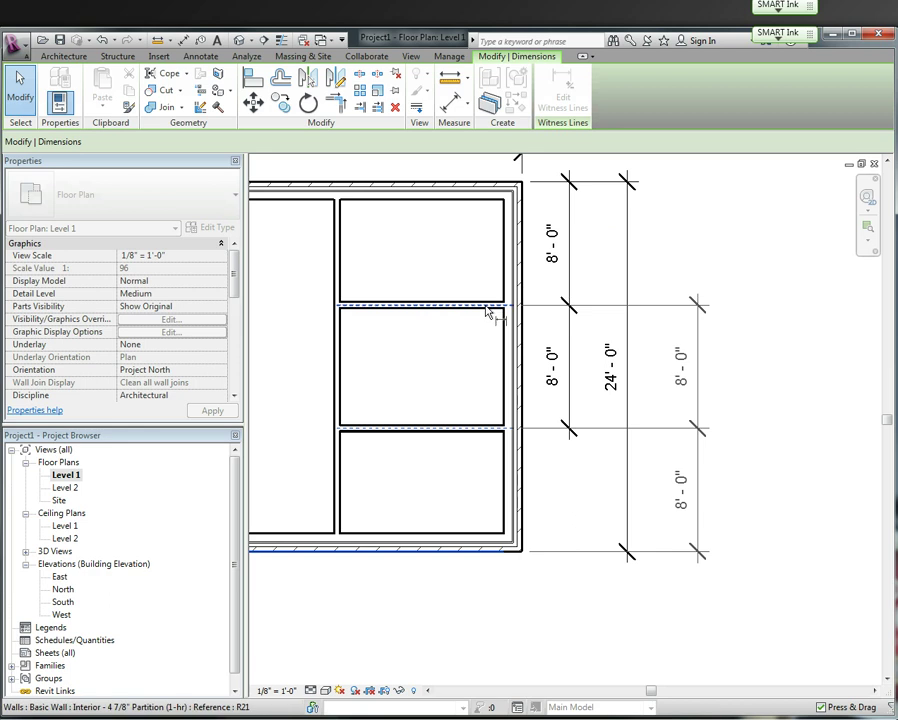
scroll(490, 328, "up", 3)
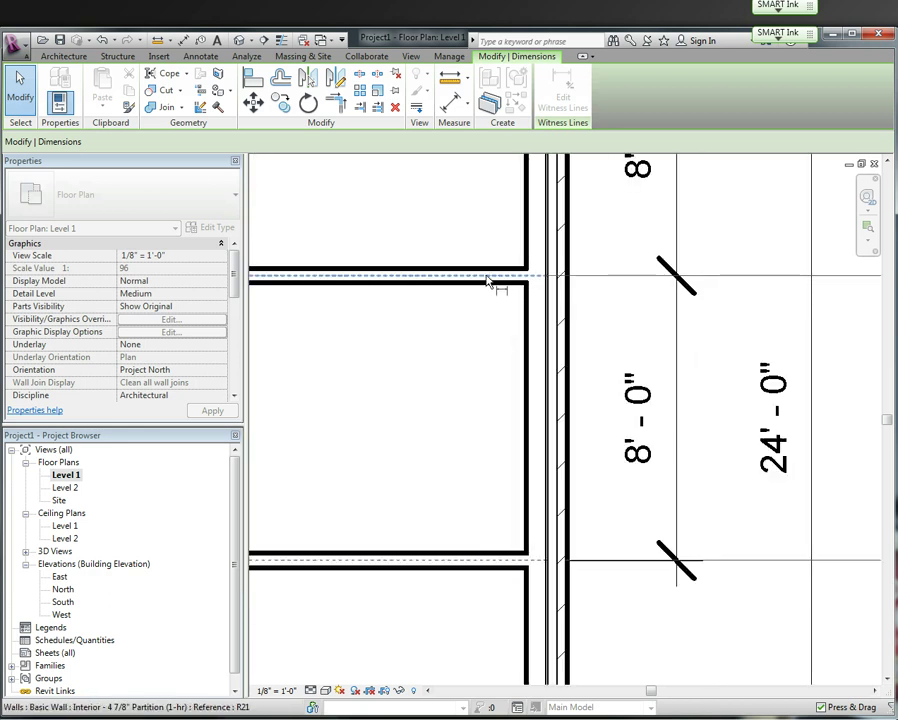
scroll(600, 345, "down", 4)
left_click_drag(717, 337, 683, 238)
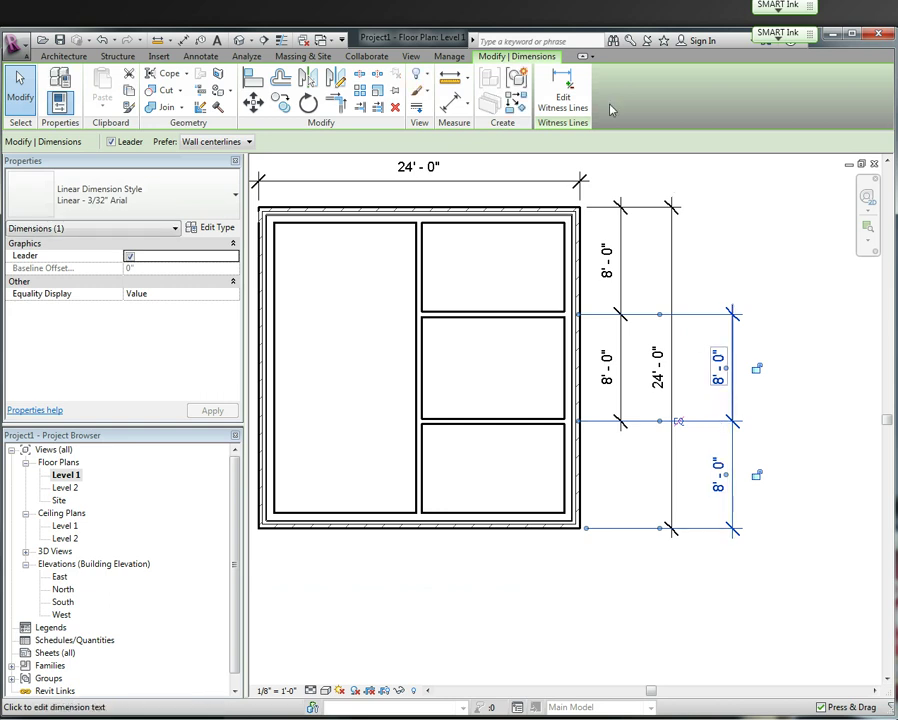
Window-select the extra right-hand dimension string and delete it.
left_click(762, 500)
left_click_drag(780, 660, 704, 524)
key("Delete")
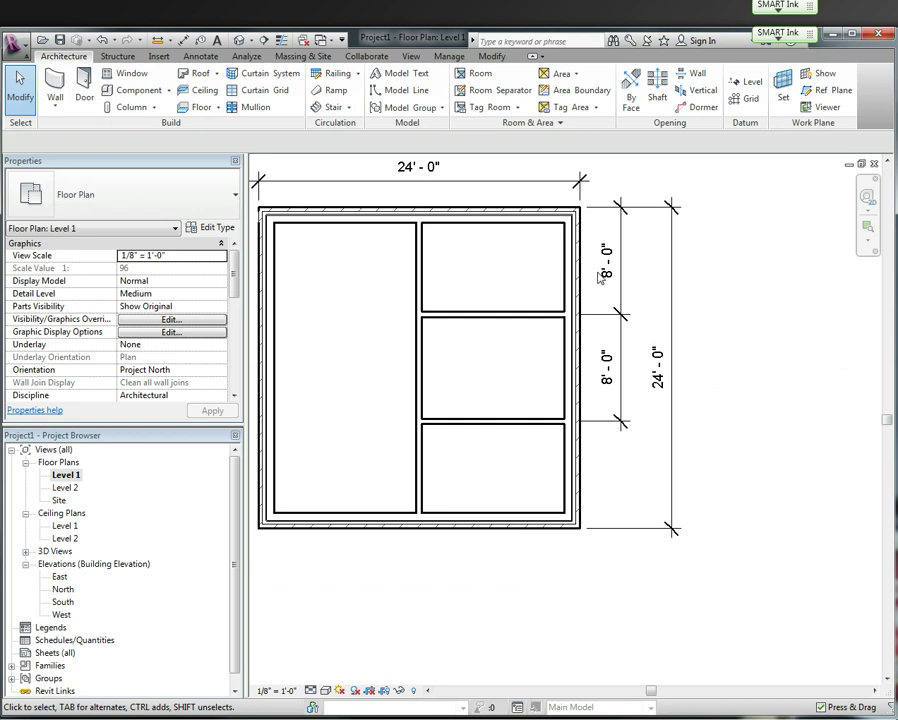